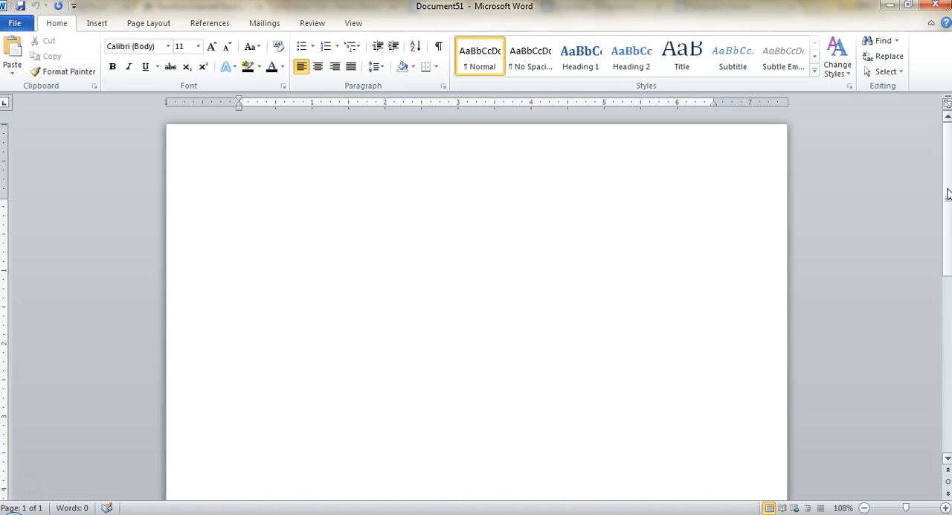
- Set the document's font to Times New Roman at size 12
click(949, 177)
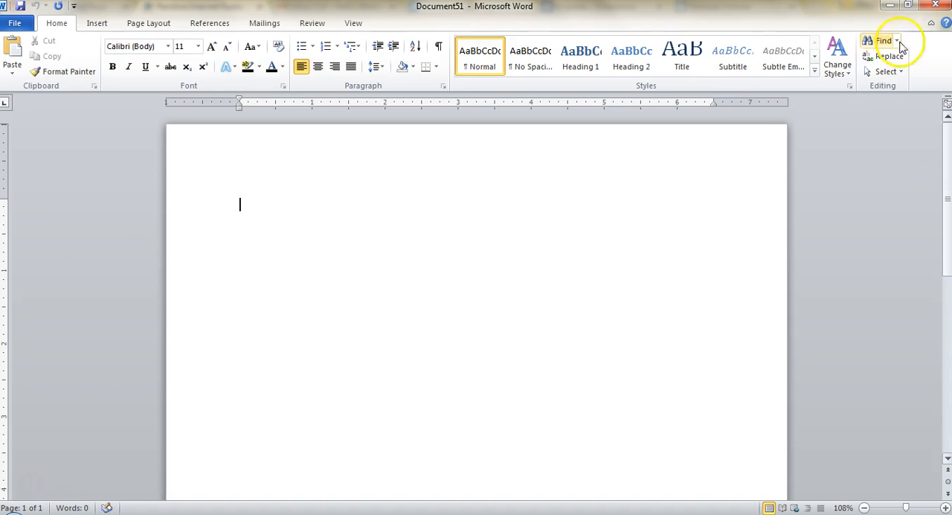
click(168, 47)
click(187, 125)
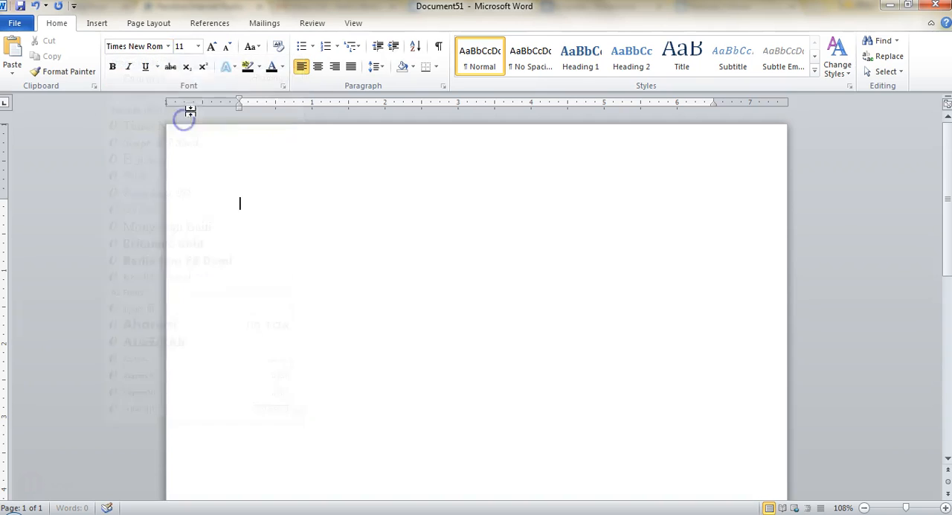
click(197, 46)
click(184, 109)
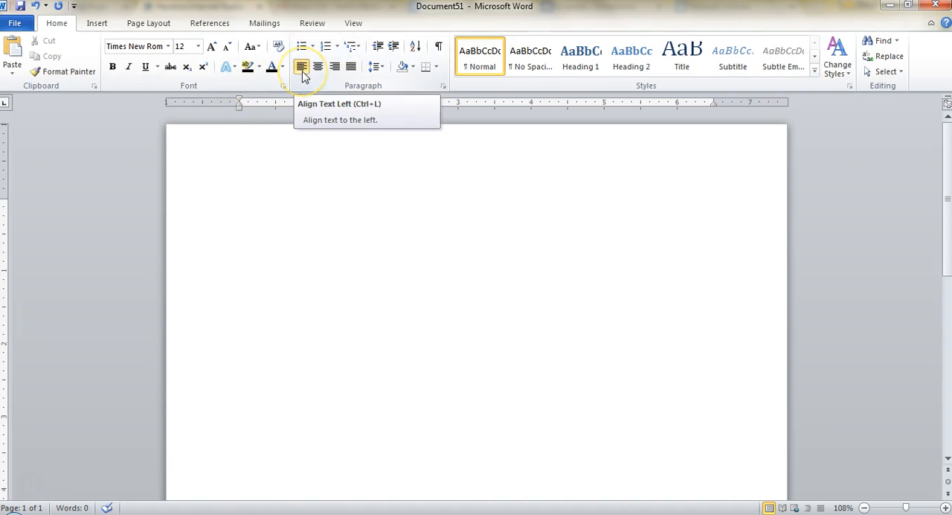
- Set the line spacing of the empty first paragraph to 2.0
click(372, 70)
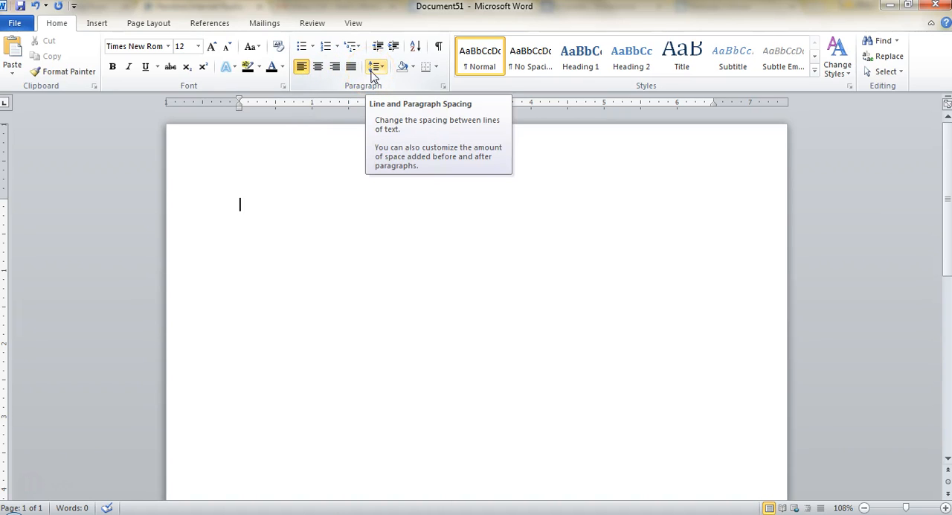
click(372, 70)
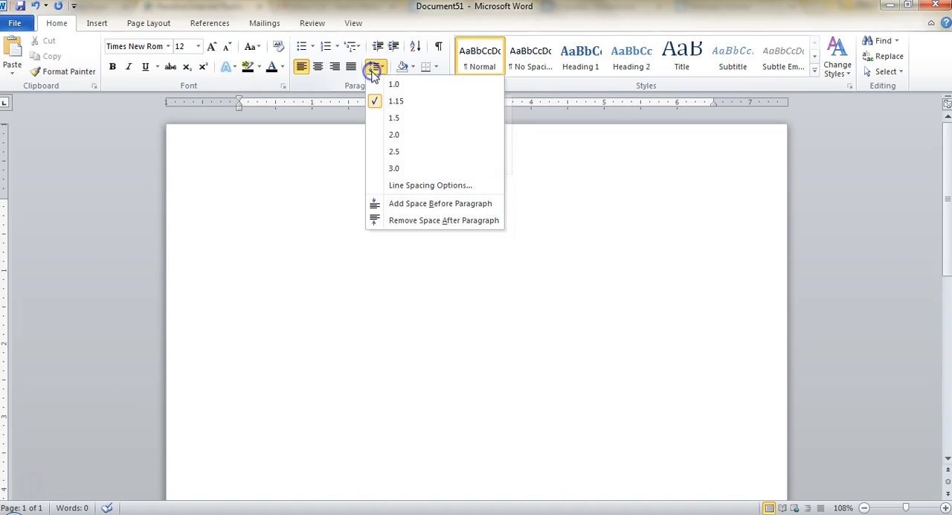
click(411, 138)
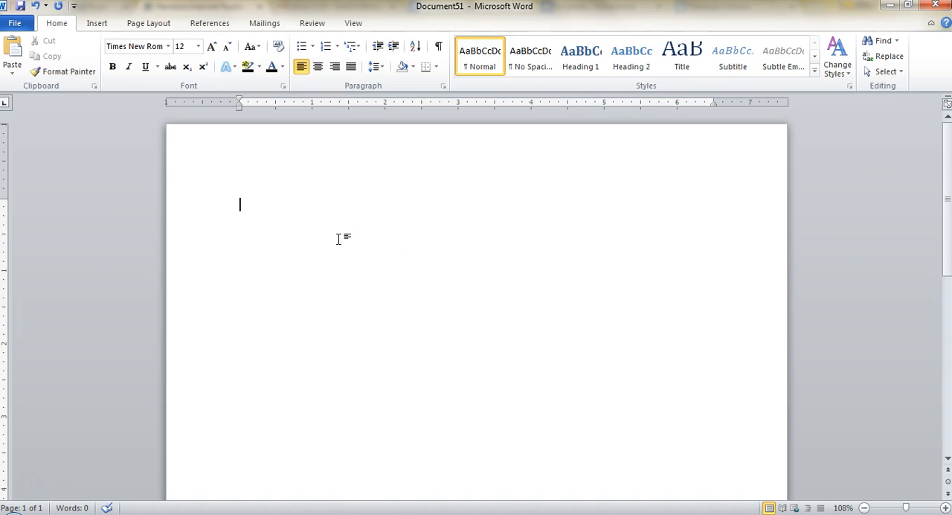
- Enter two lines of placeholder text, "sldkfjsldkjfsd" and "sdkjfsdlf", using 1.0 line spacing for the second
text(sldkfjsldkjfsd)
key(Return)
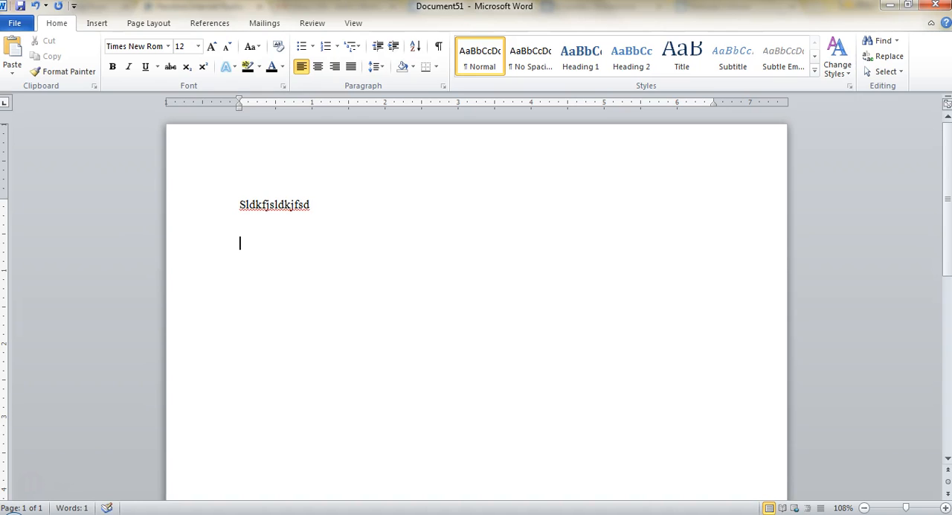
click(376, 67)
click(390, 86)
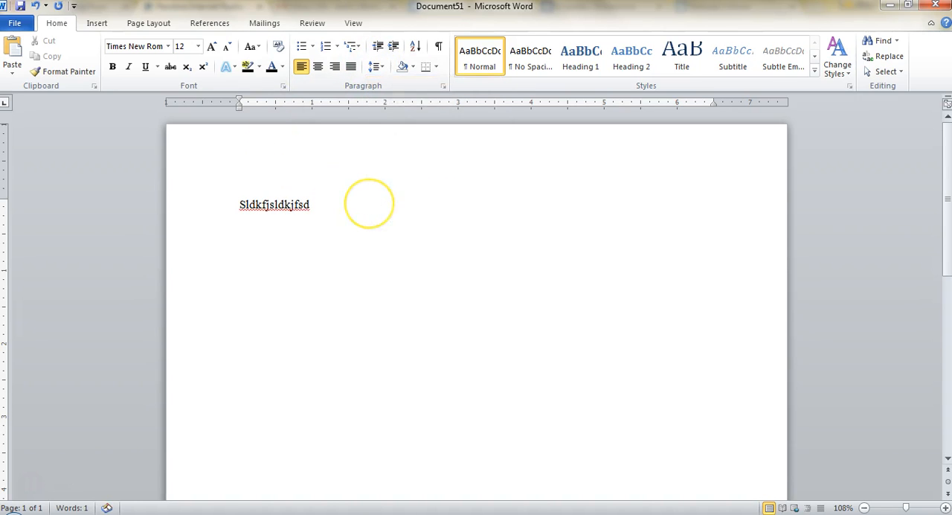
text(sdkjfsdlf)
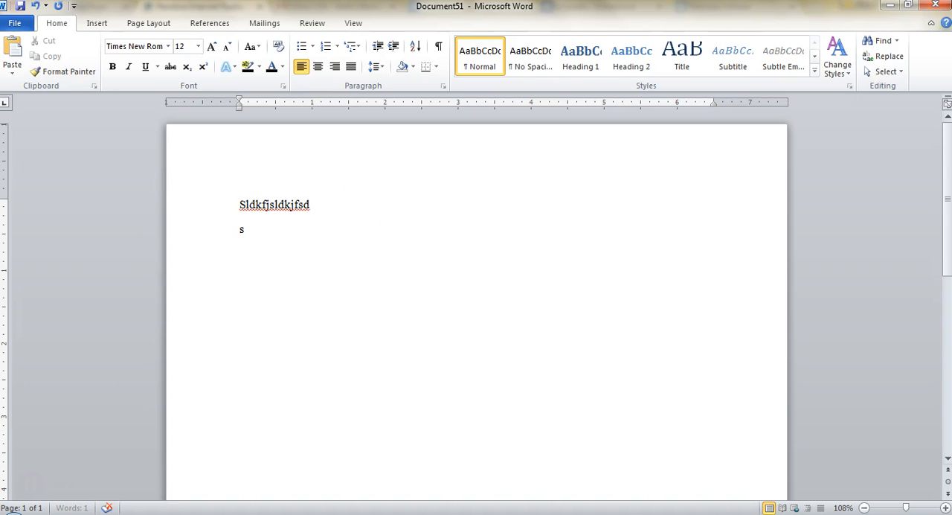
key(Return)
- Remove the space after paragraph from both placeholder lines and delete the lines
drag(214, 227, 211, 206)
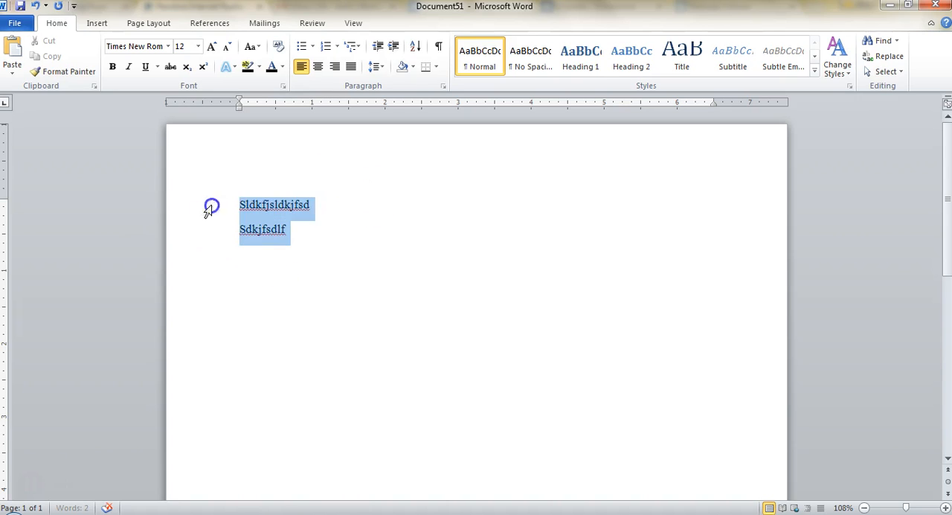
click(375, 67)
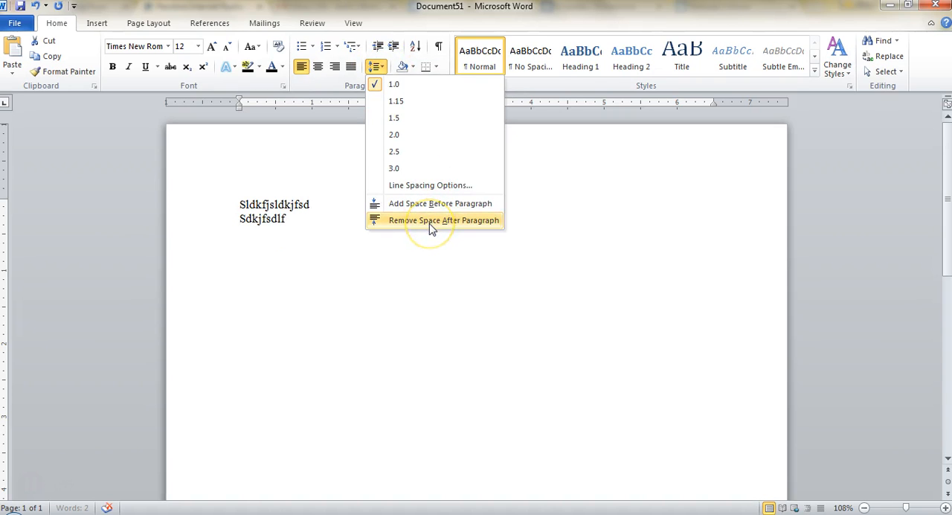
click(429, 222)
key(Delete)
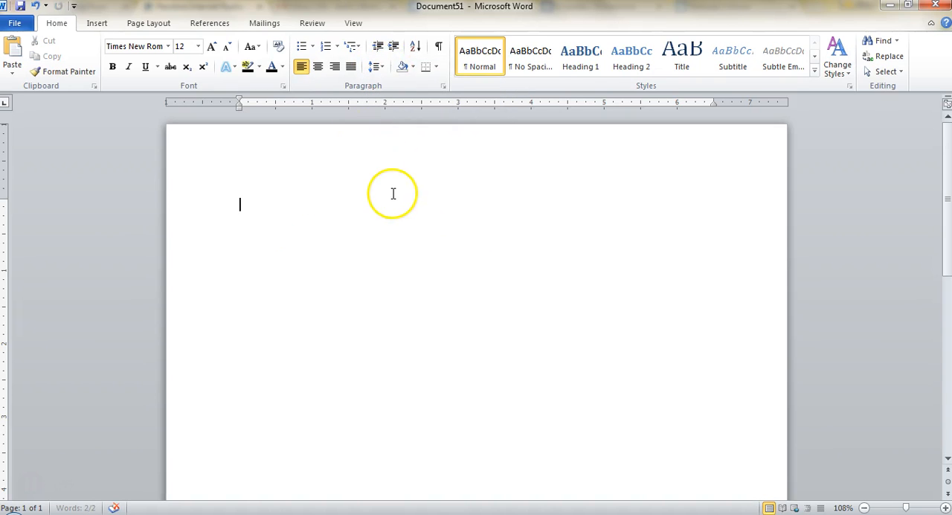
- Set the empty paragraph's line spacing to 2.0 and remove the space after paragraph
click(377, 67)
click(411, 136)
click(376, 67)
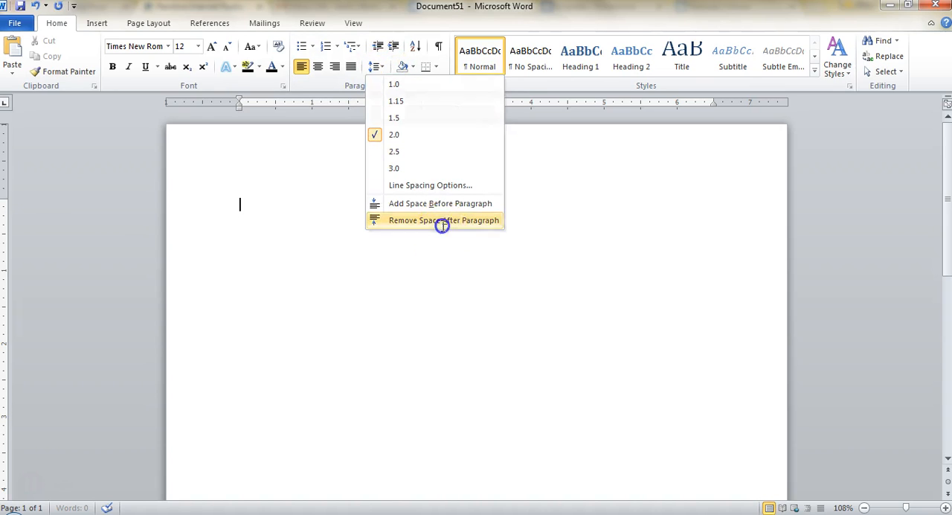
click(442, 222)
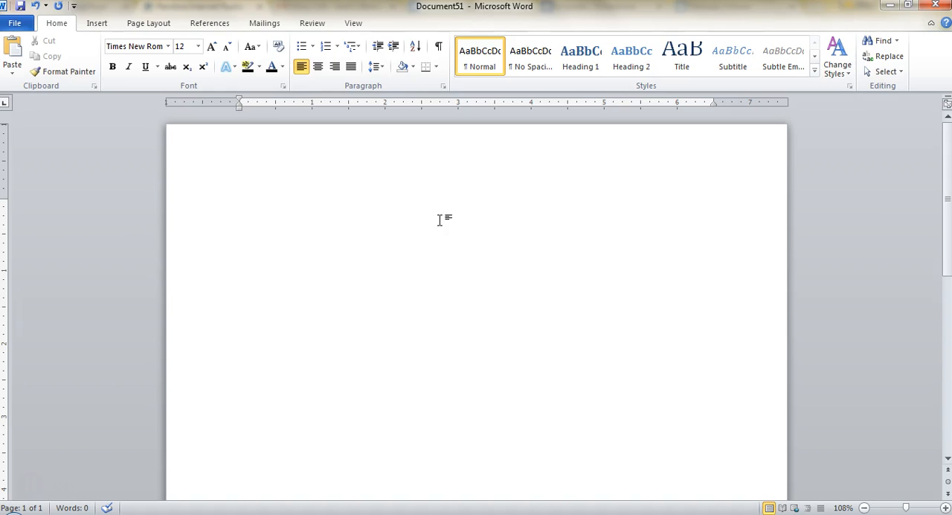
- Write the heading on four separate lines: "Your Name", the teacher's title and surname, "World History II" and "26 May 2015"
text(Your Name)
key(Return)
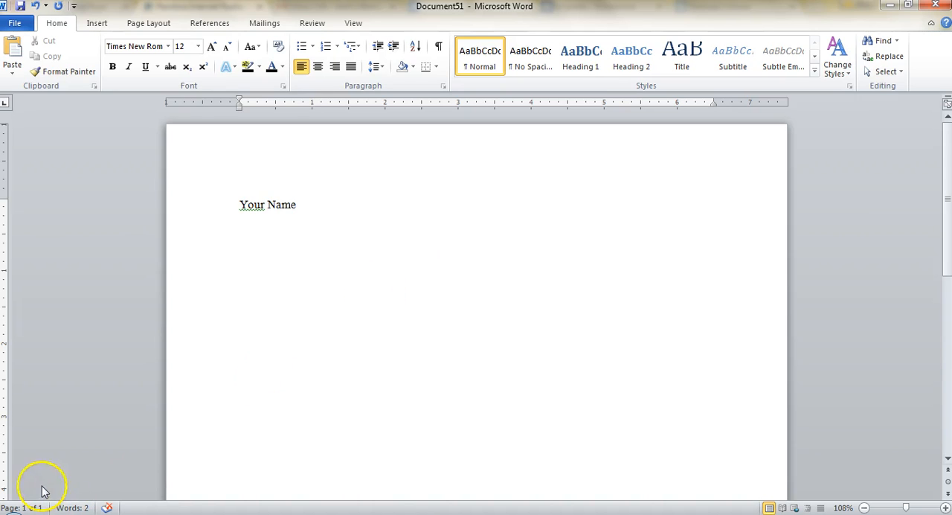
text(Ms)
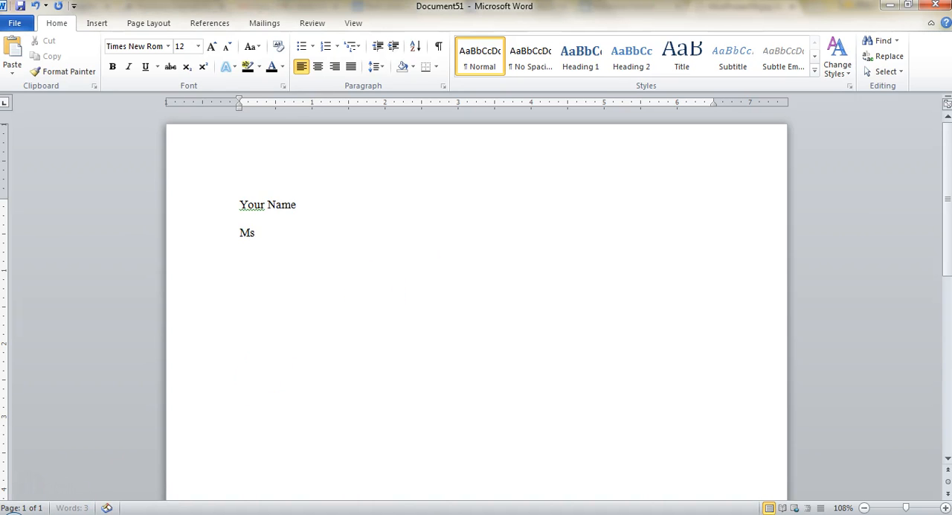
text(. Bell)
key(Return)
text(World History II)
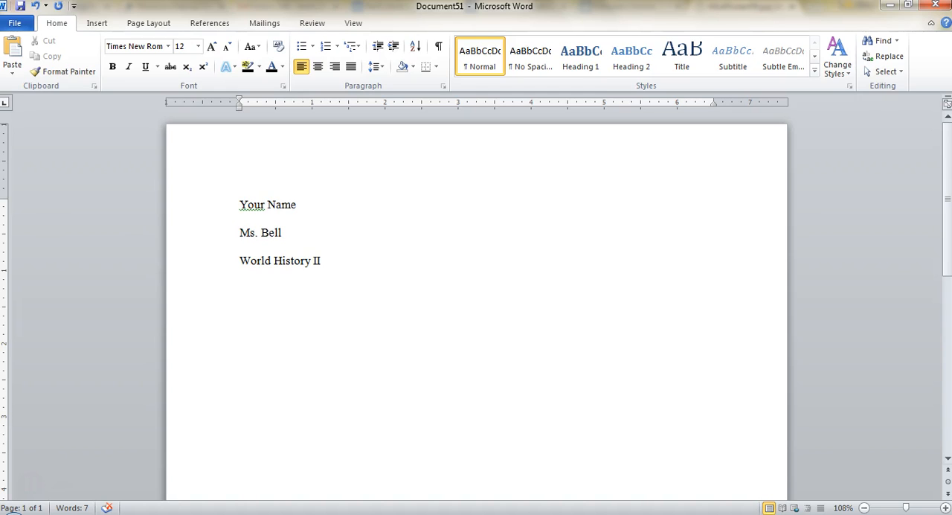
text(26 May 2015)
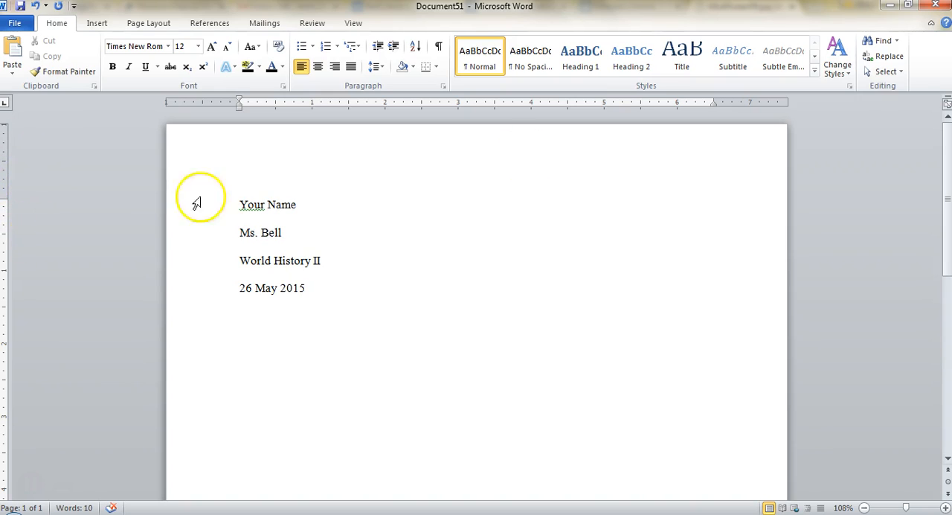
- Hide the ruler and show it again
click(947, 105)
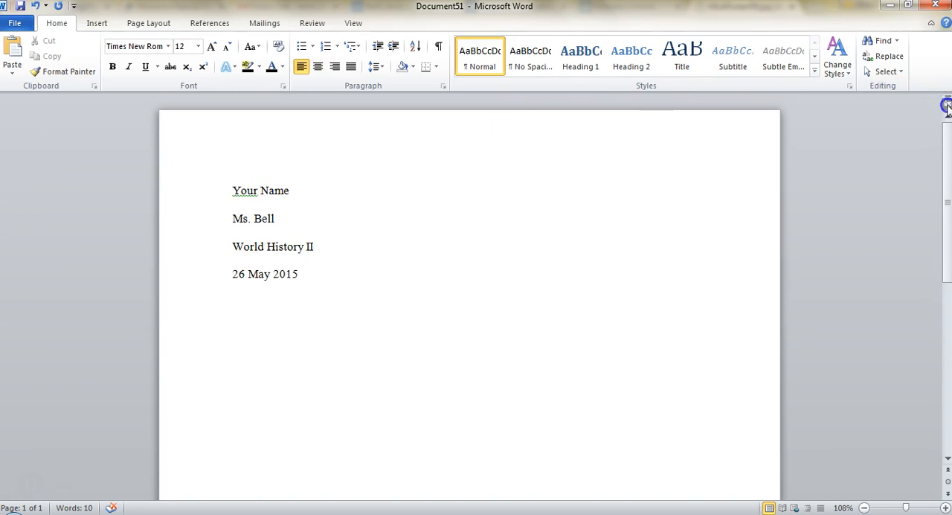
click(947, 105)
click(947, 105)
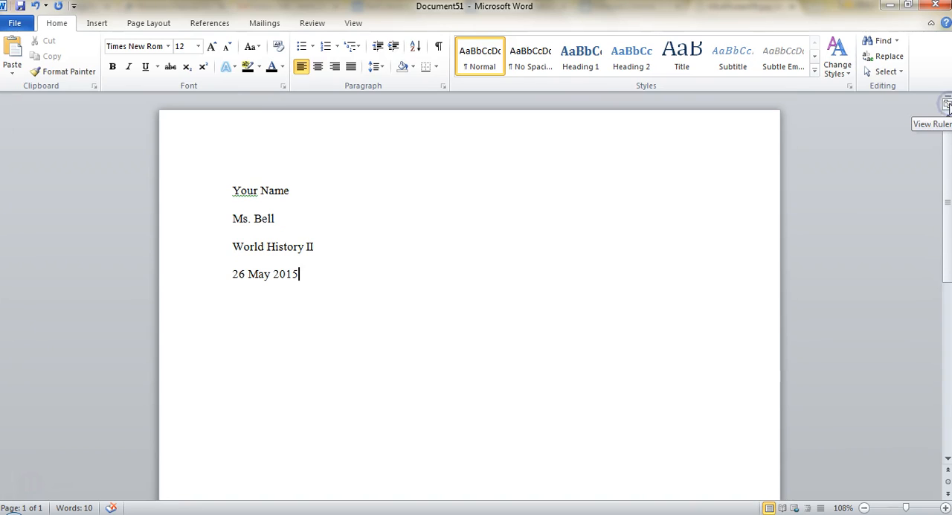
click(947, 105)
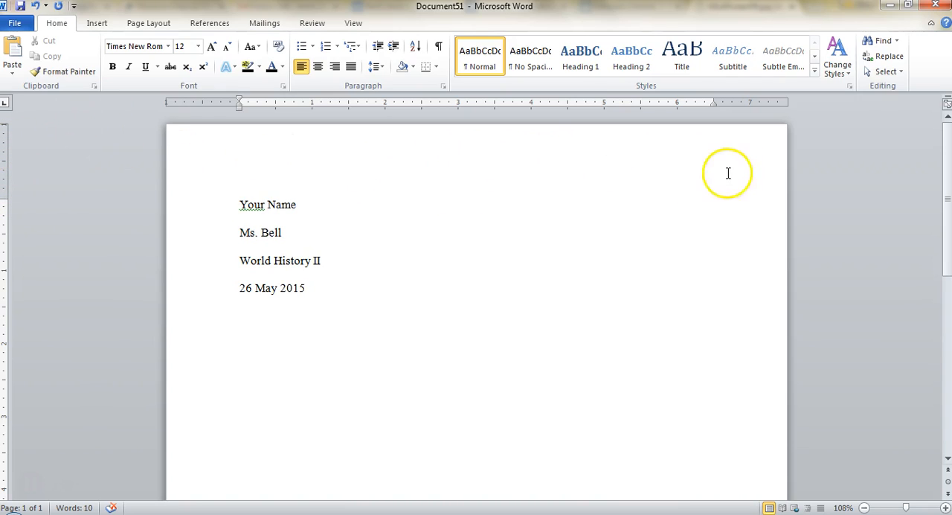
- Apply the Normal page margins, 1" on every side
click(150, 23)
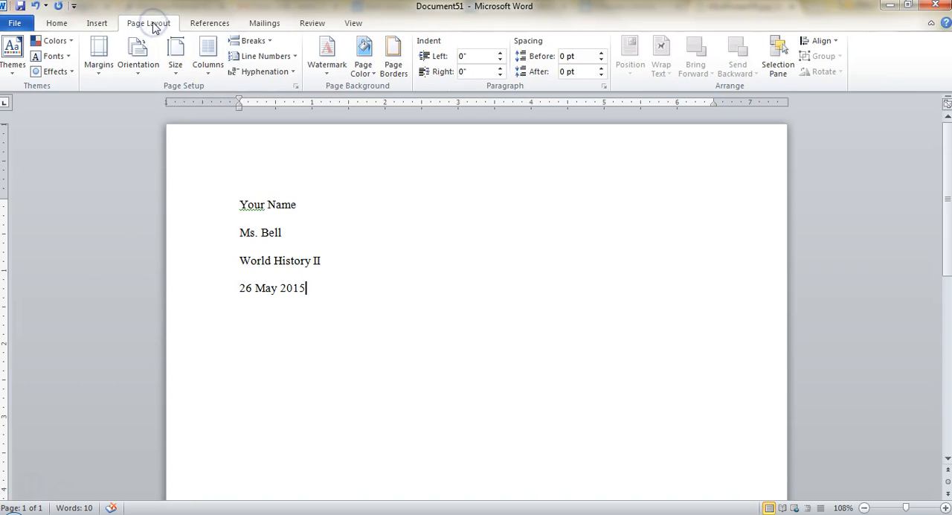
click(104, 53)
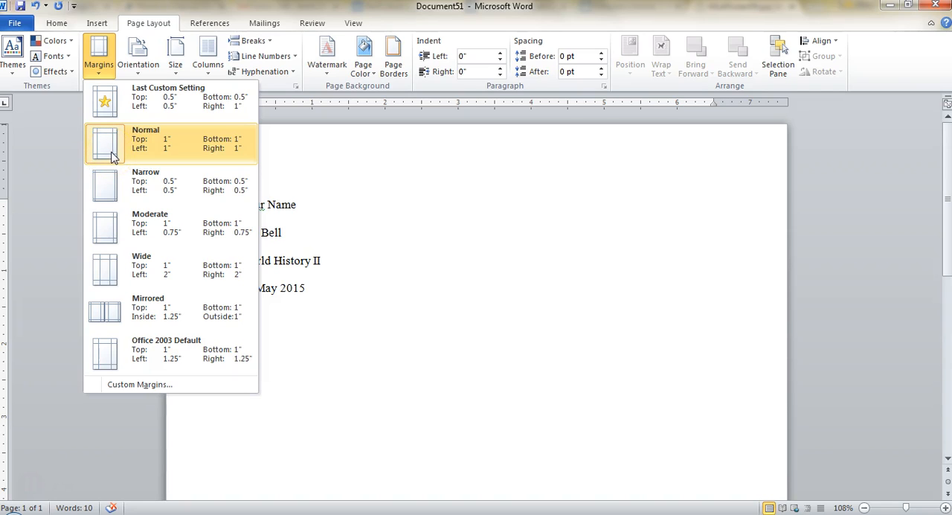
click(218, 154)
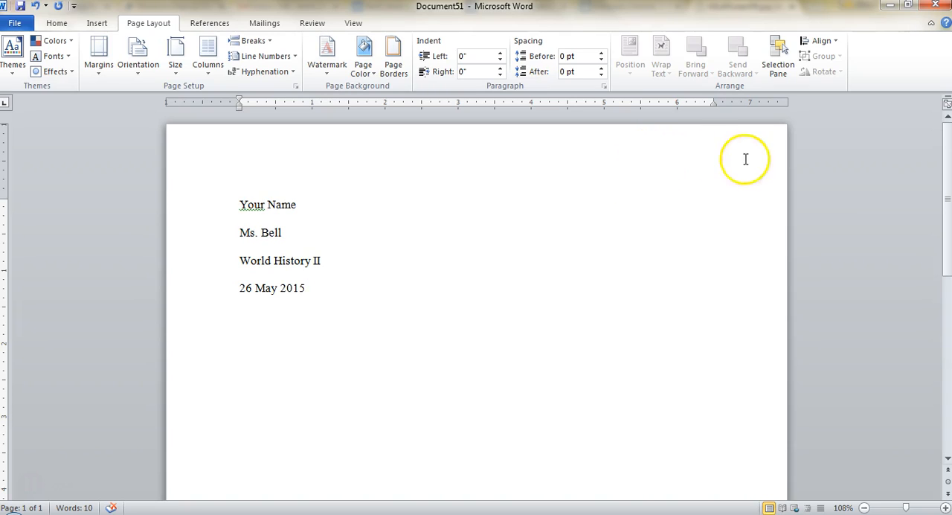
- Open the page header for editing, align it right and enter the writer's last name
double_click(689, 169)
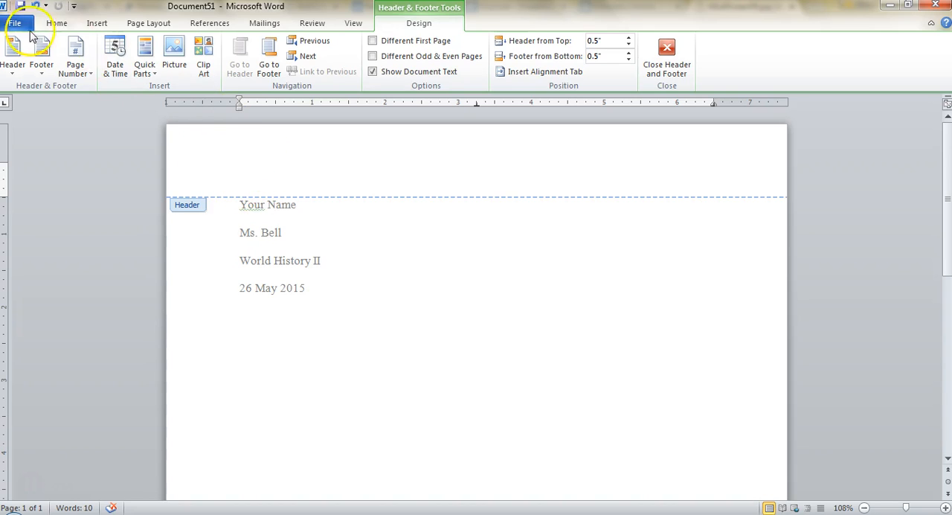
click(57, 23)
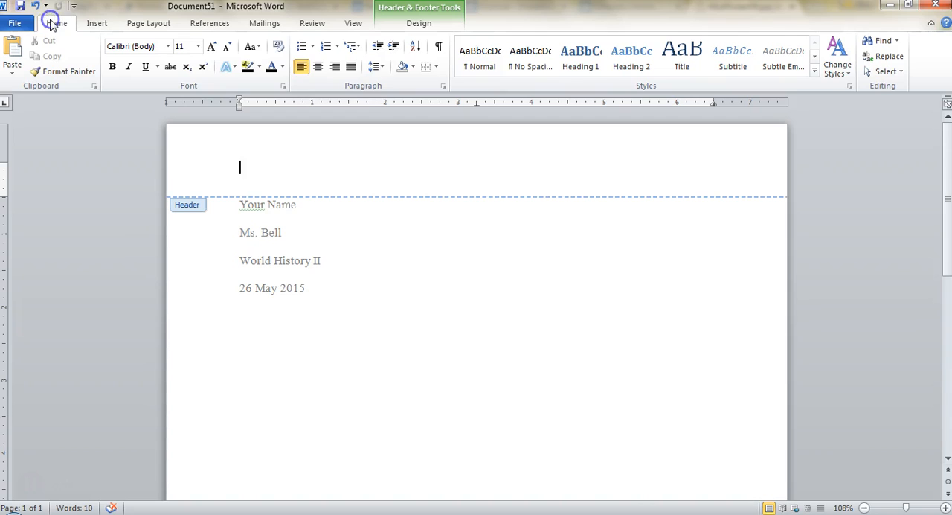
click(335, 67)
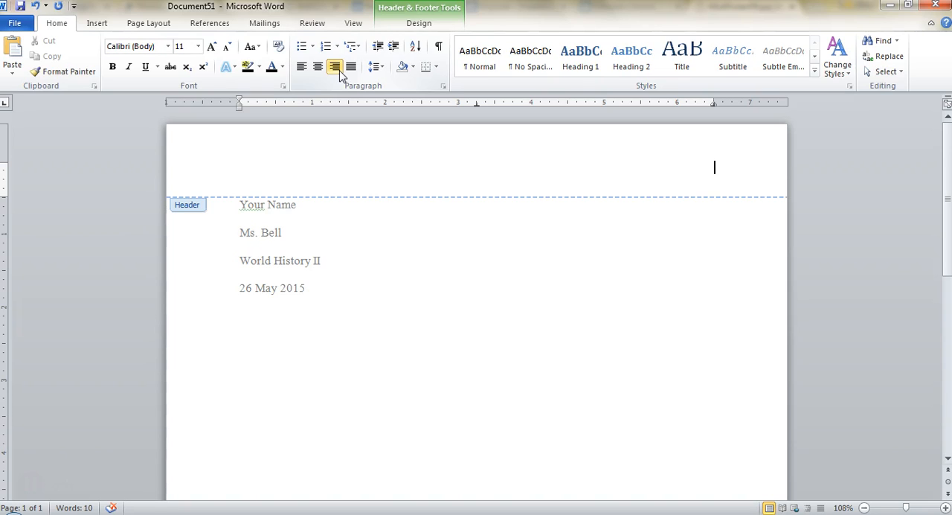
text(Bell)
- Add a Plain Number 3 page number at the top of the page and enter the writer's last name before it
click(401, 28)
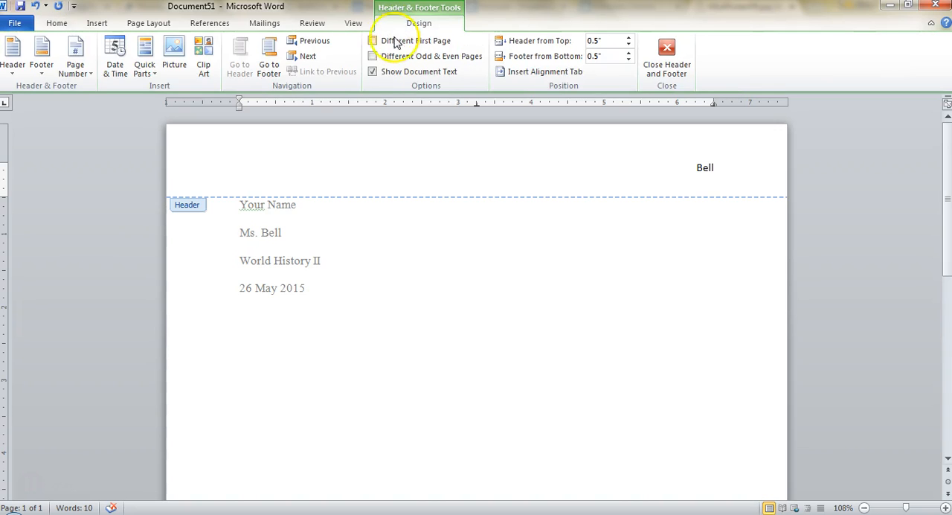
click(80, 70)
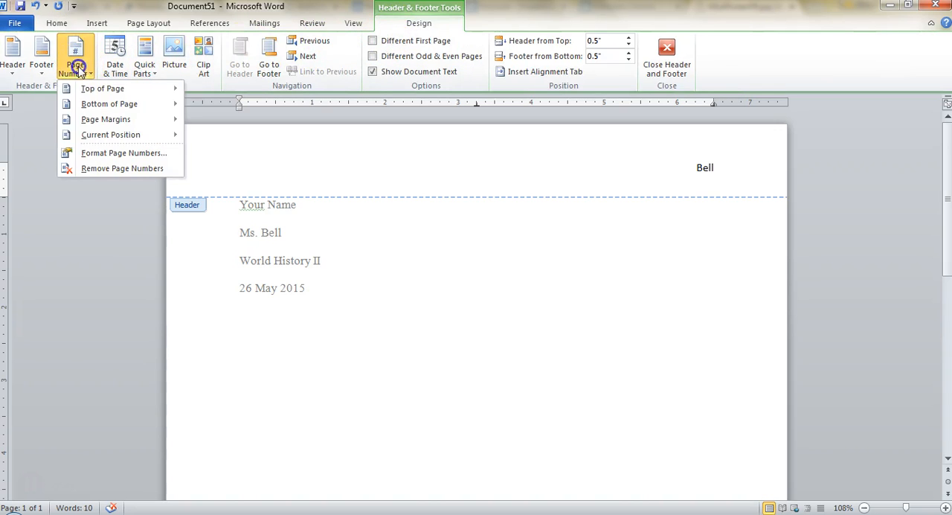
mouse_move(86, 90)
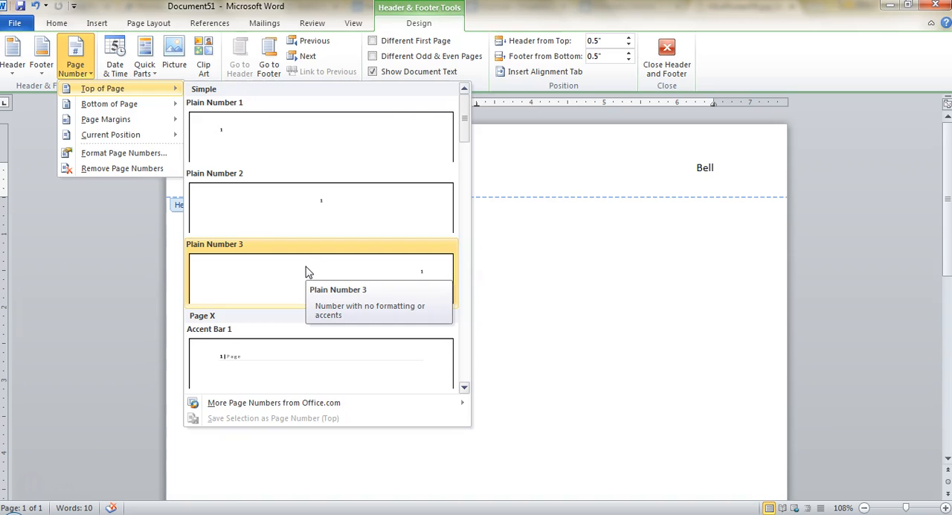
click(309, 272)
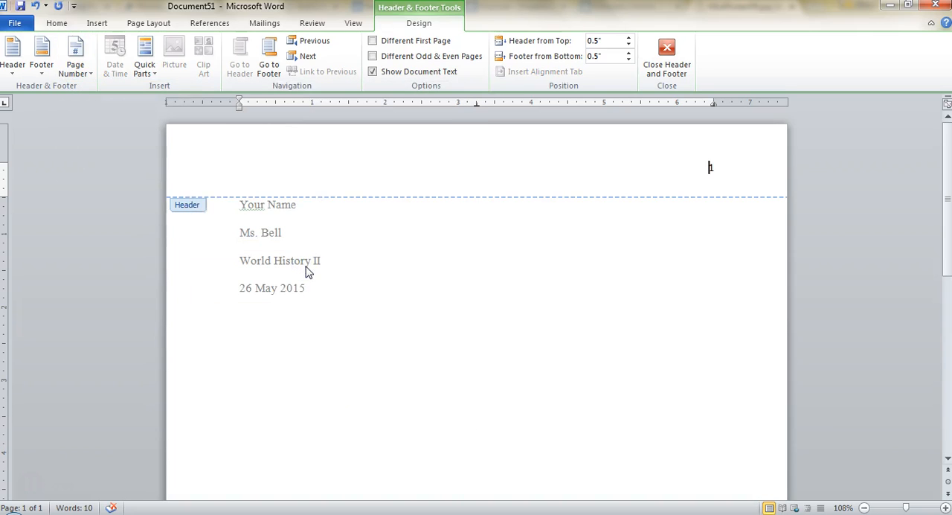
text(Bell)
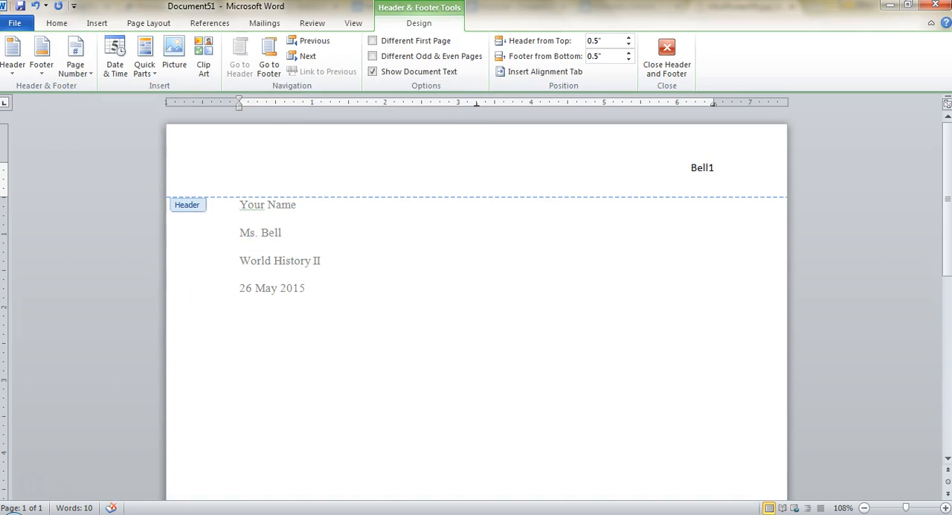
- Format the last name and page number in the header as Times New Roman 12 and close the header
drag(729, 168, 679, 168)
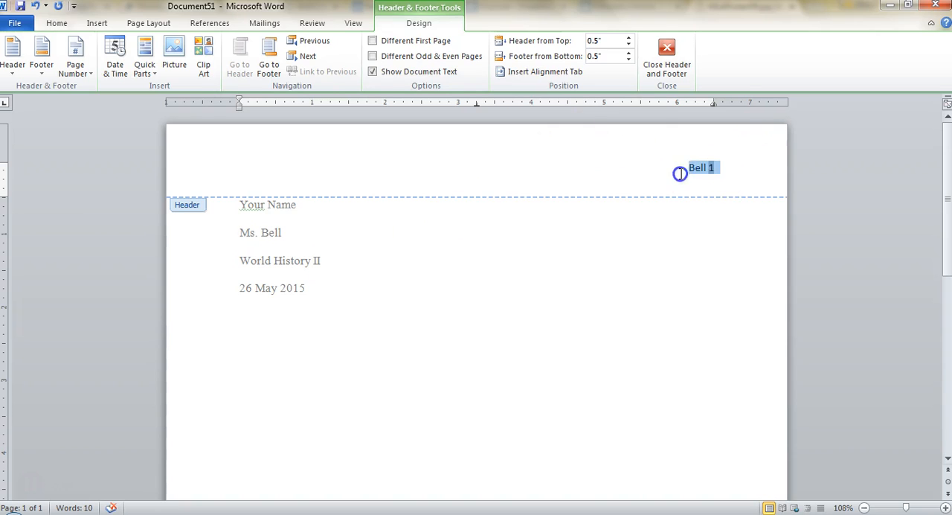
click(53, 23)
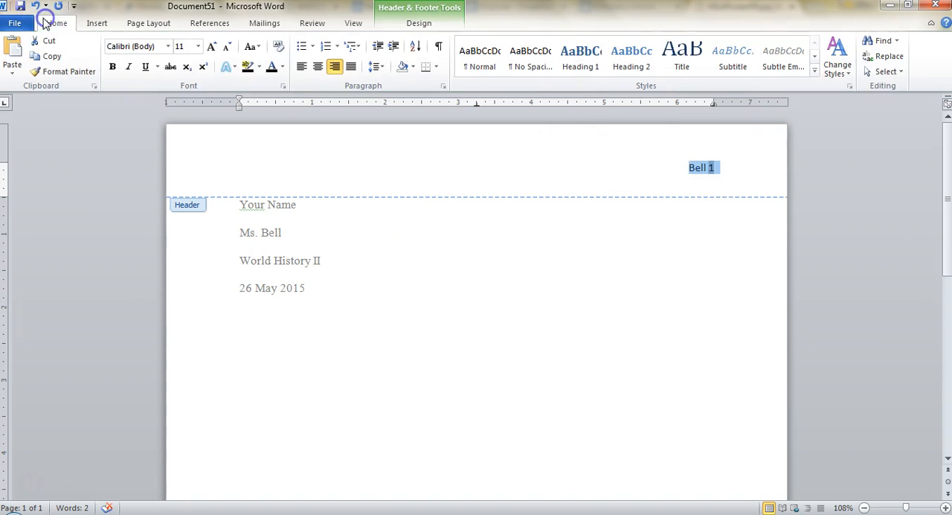
click(170, 46)
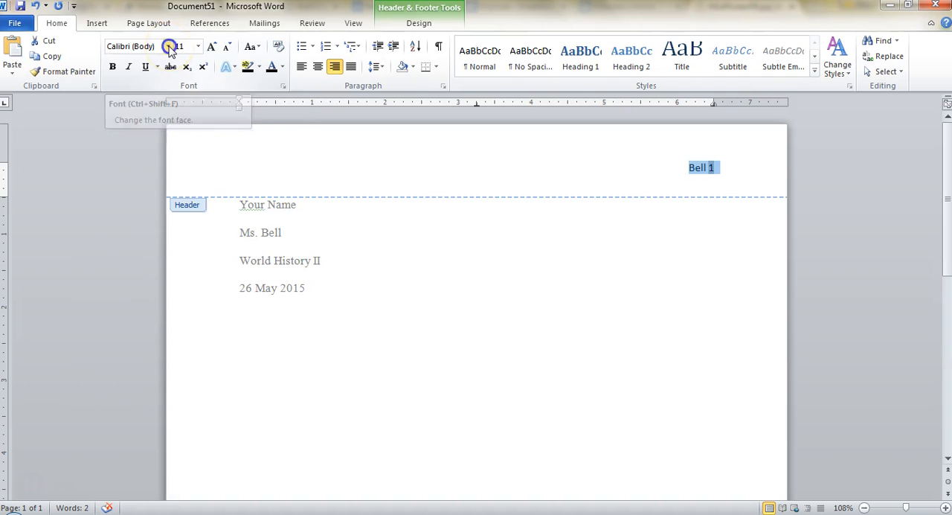
click(148, 123)
click(198, 46)
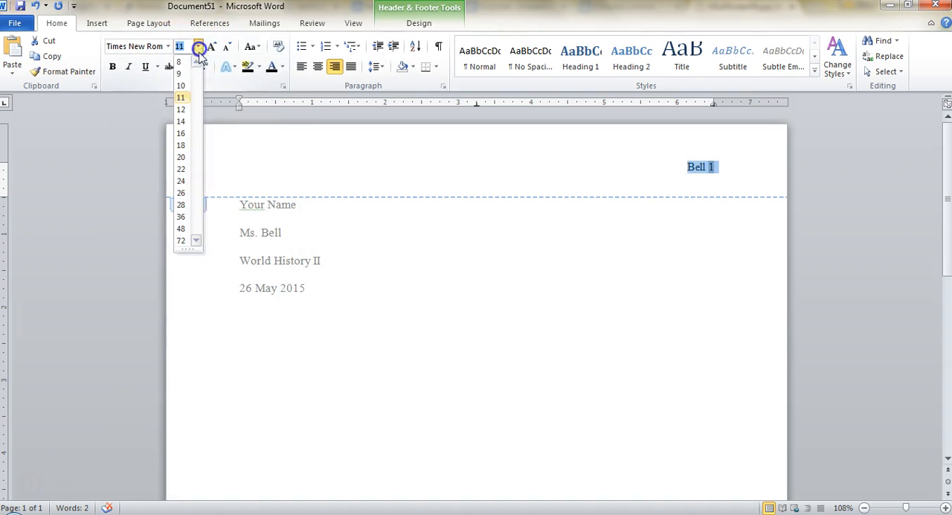
click(186, 110)
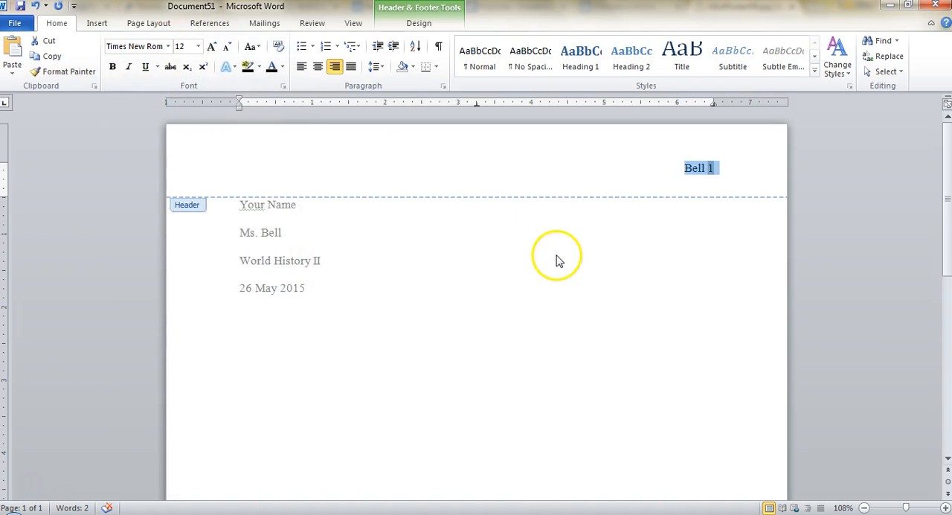
click(435, 25)
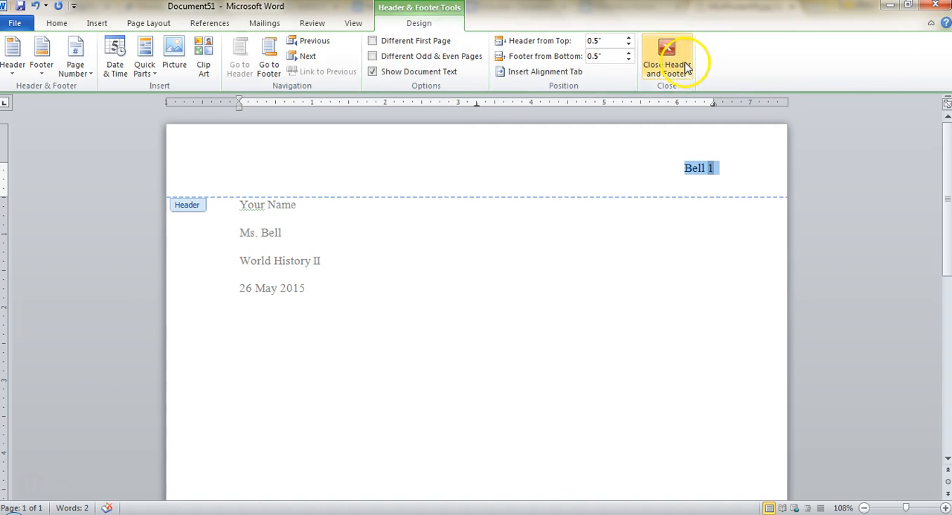
click(685, 66)
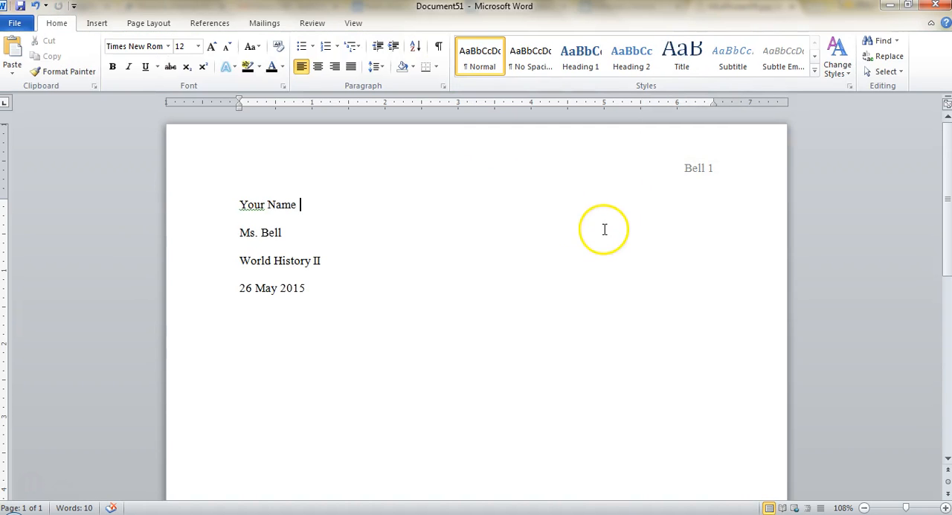
- Add a centered line below the date reading "Title: French Revolution"
click(581, 293)
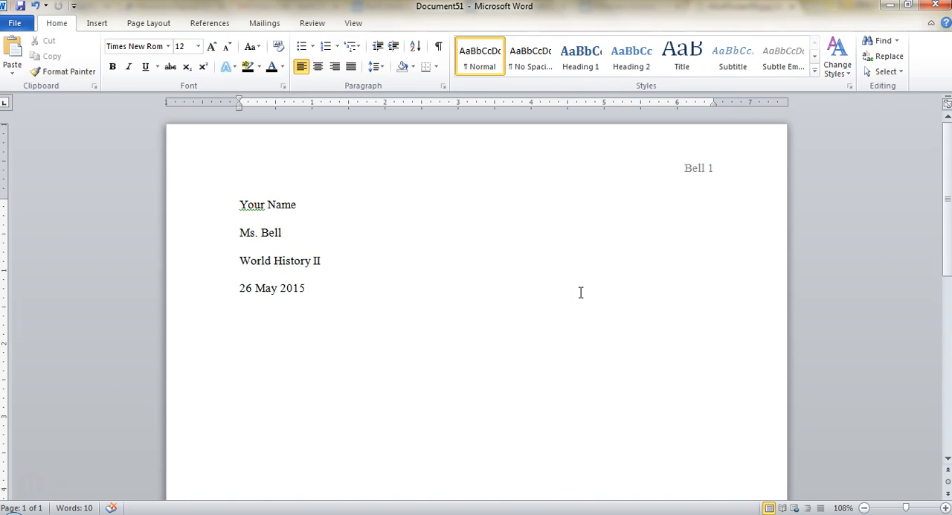
key(Return)
click(319, 68)
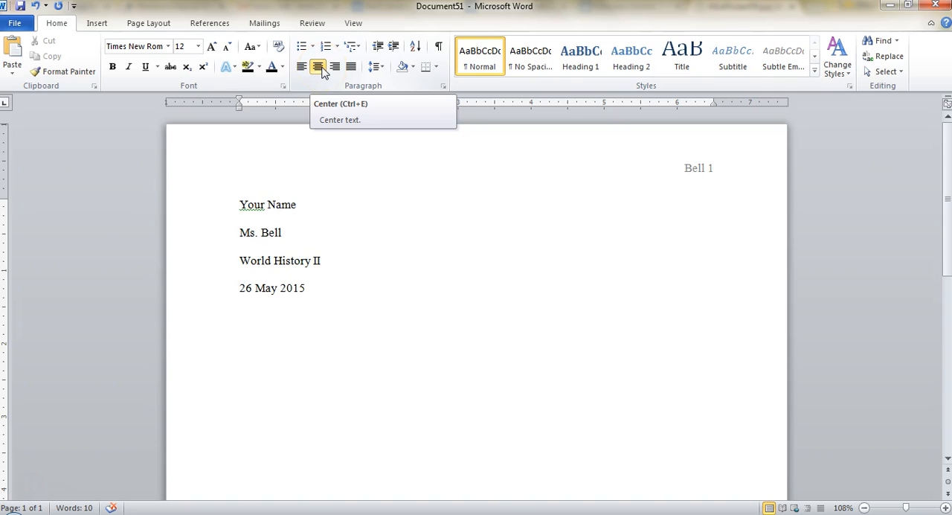
text(Title:)
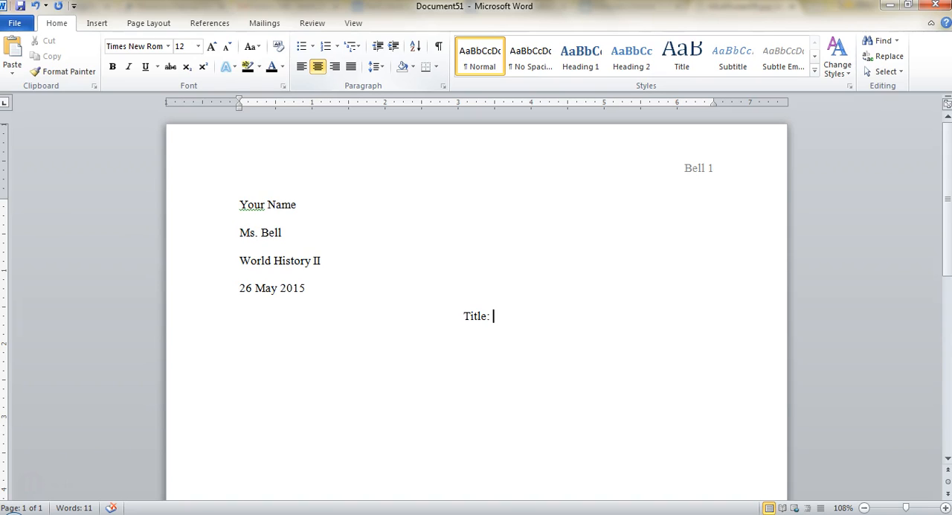
text(French)
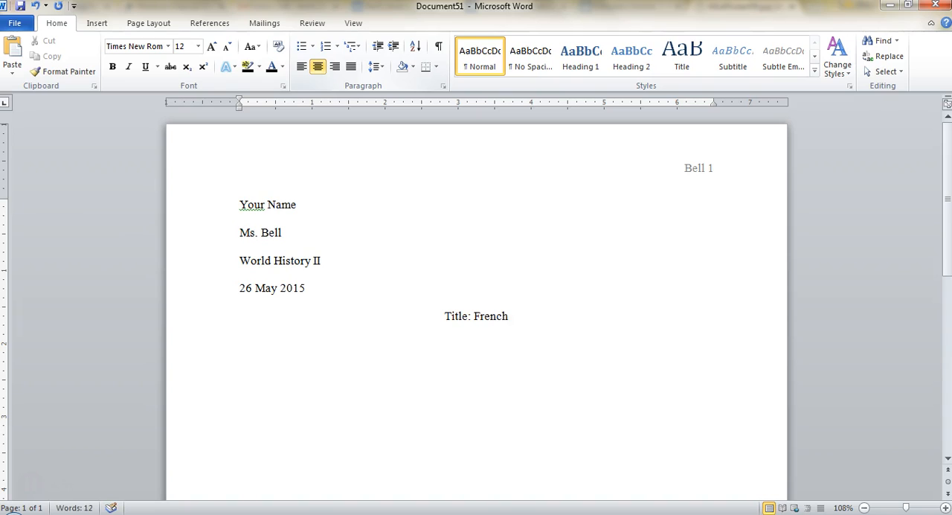
text( Revolution)
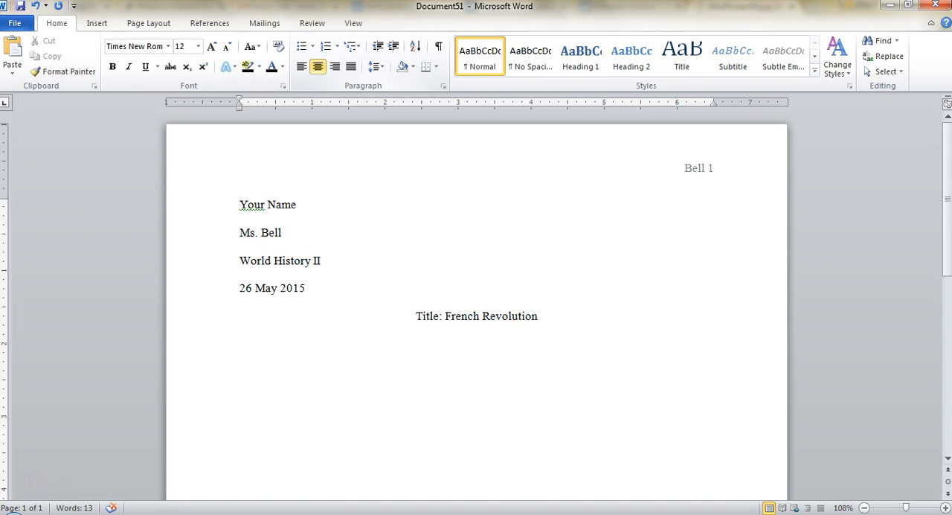
- Delete the "Title:" label so the centered line contains only "French Revolution"
drag(444, 319, 418, 316)
key(Delete)
click(547, 324)
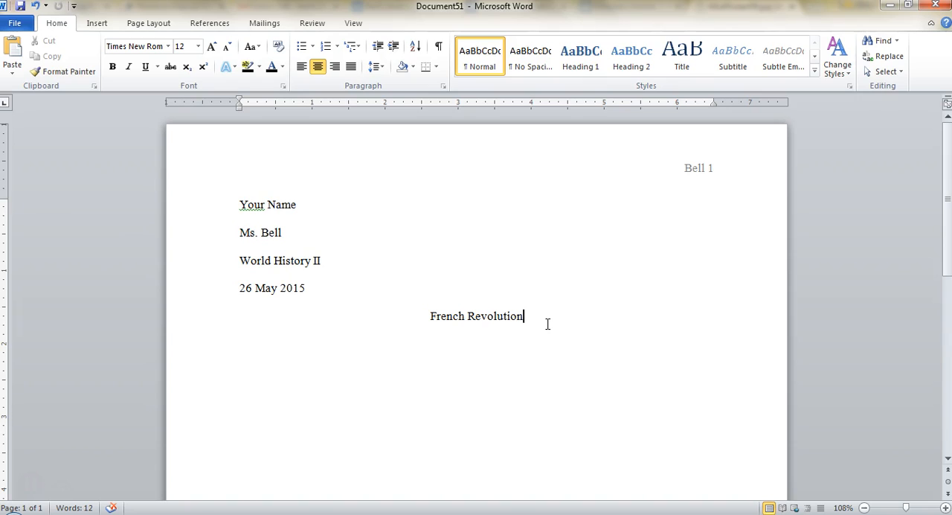
- Start a left-aligned, indented paragraph below the title and paste the copied essay text into it, keeping text only
key(Return)
click(302, 67)
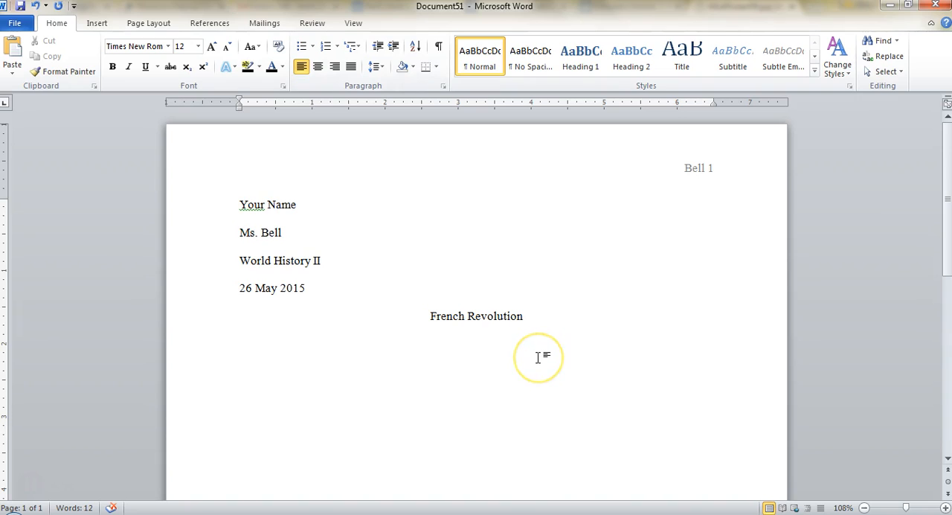
key(Tab)
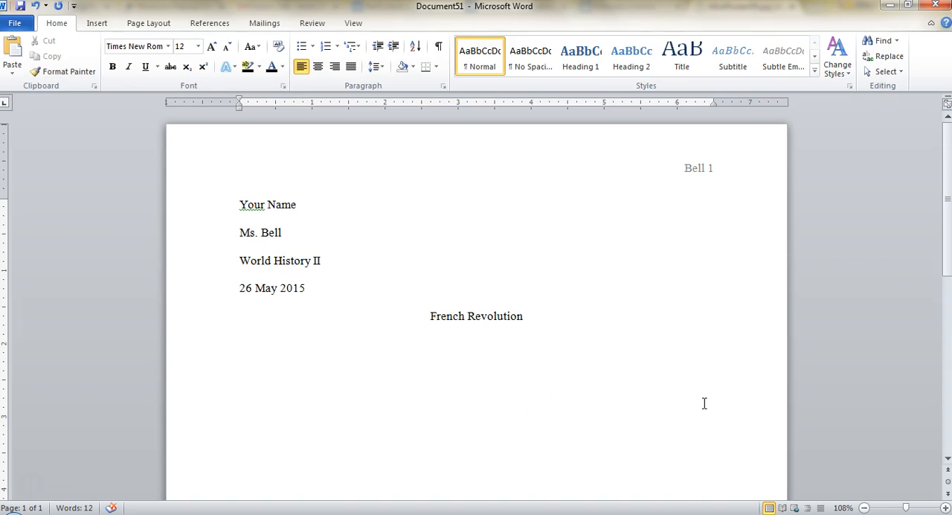
text(On the cusp of the French Revolution in 1789, Louis XVI faced a plummeting domestic economy, a learned and "enlightened" middle class, and a noble class which grew increasingly indignant and adverse to his wants. Although many countries in Europe were facing or had faced similar economic strife and class divides, the people of France was successful in their endeavors to revolutionize "L’Ancien Regime" and institute Enlightenment ideologies to better society. One of Europe’s most well established monarchies was overthrown virtually overnight, and in its place a republic was formed. France’s form of government in 1789, though analogous to other European absolutist monarchies, faced an educated and prolific bourgeoisie and an extremely desperate and impoverished lower class. The French Revolution was also different from other European revolutions in that it encompassed the problems of Europe as a whole, rather than state-specific issues.)
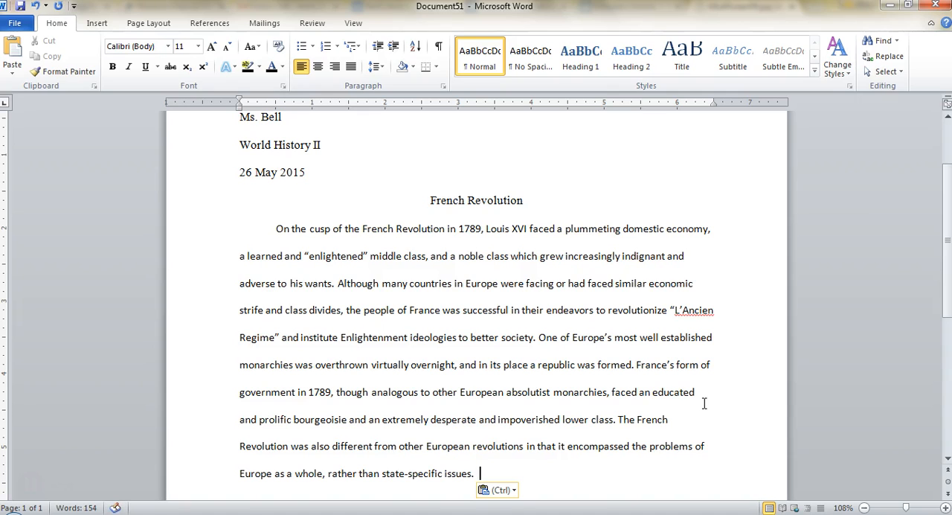
click(497, 489)
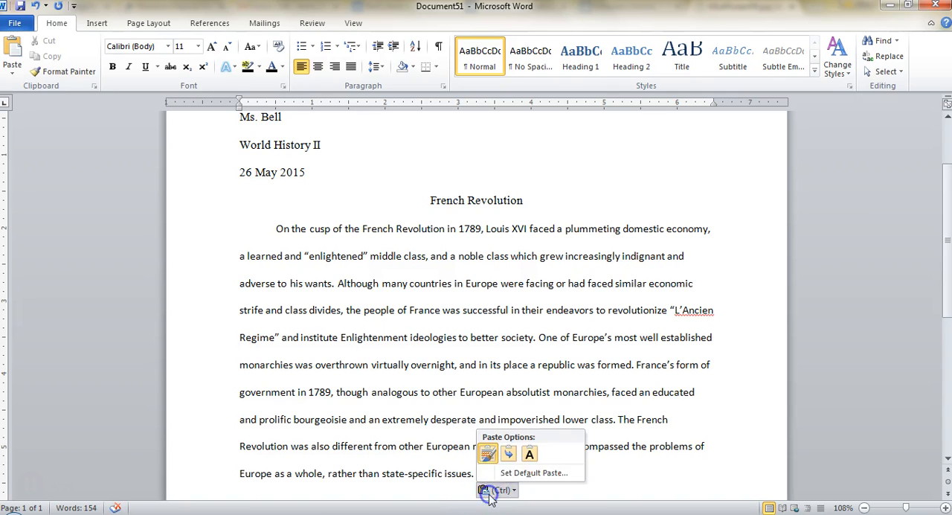
click(534, 457)
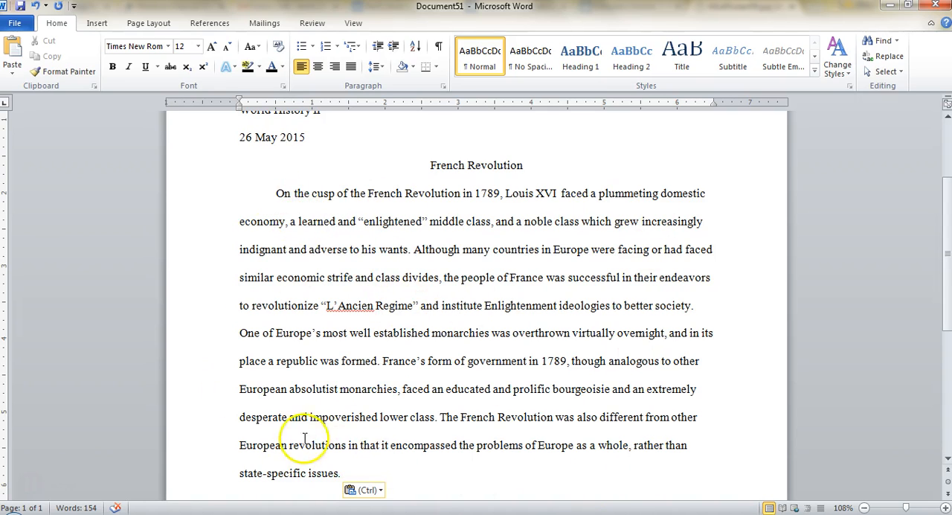
- Add an indented paragraph after the pasted one reading "Then I start typing my next paragraph. There are no spaces in between paragraphs!"
scroll(416, 450, down, 1)
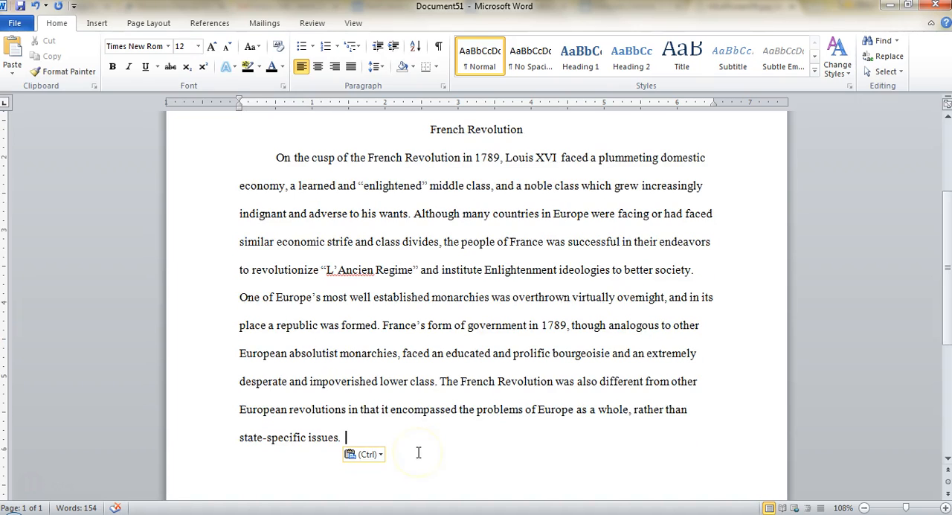
scroll(419, 448, down, 2)
scroll(419, 448, up, 1)
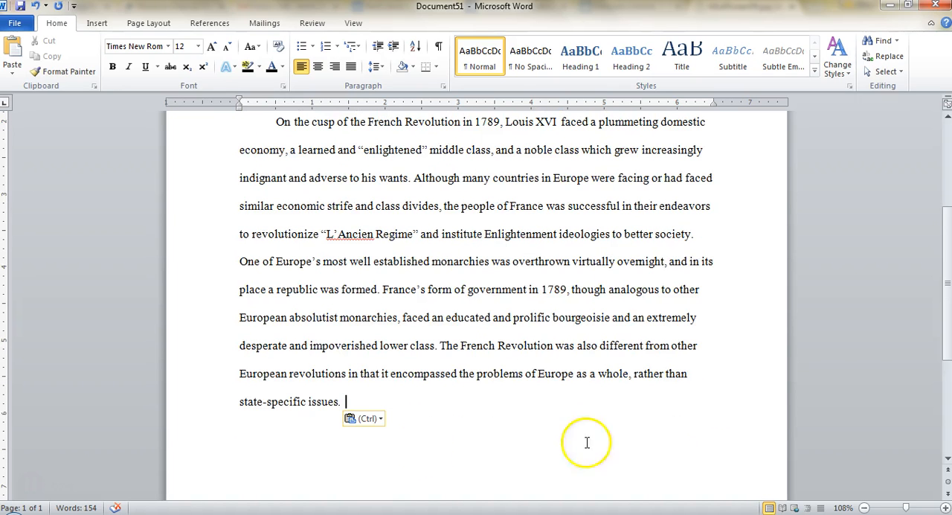
key(Return)
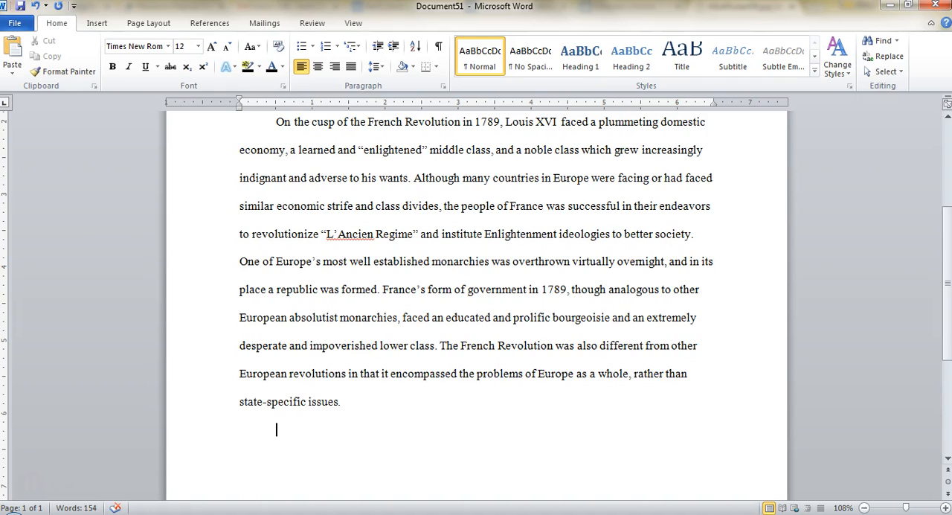
text(Then I start typing my)
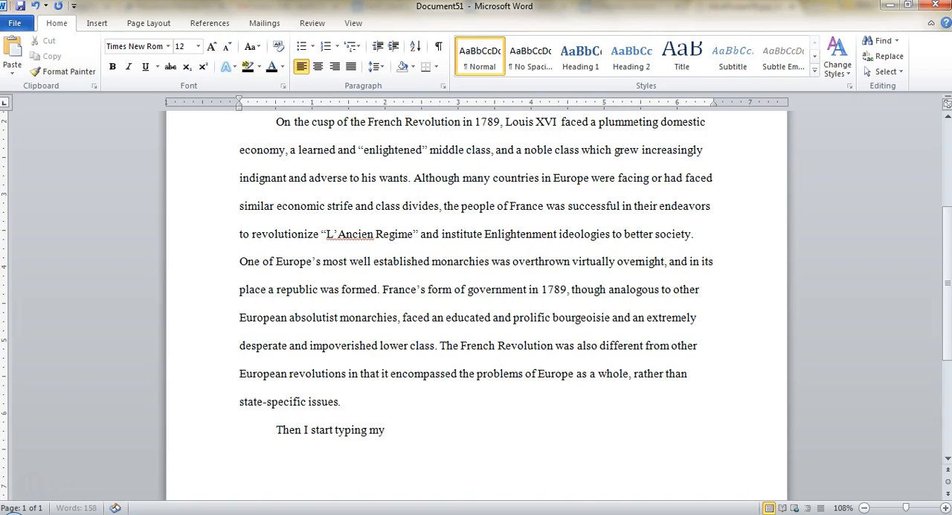
text( next paragraph. There are no spaces in)
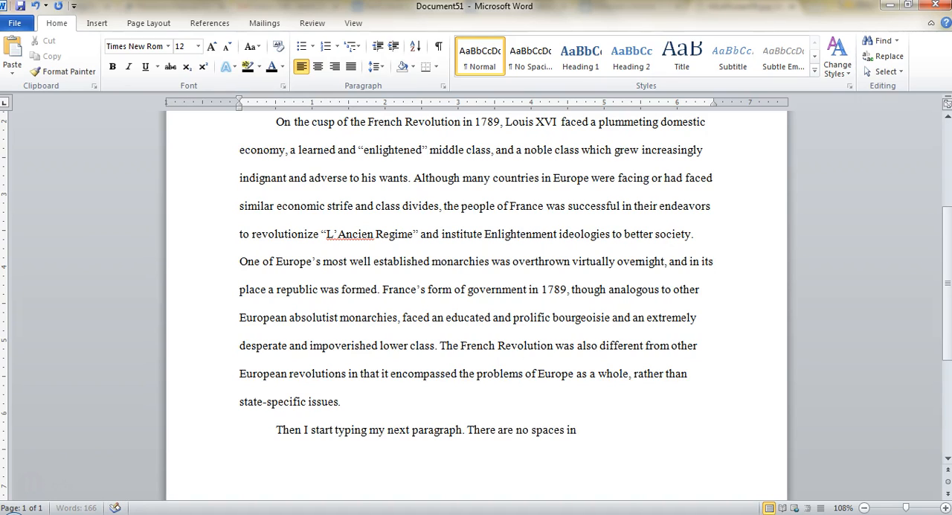
text( between paragraphs!)
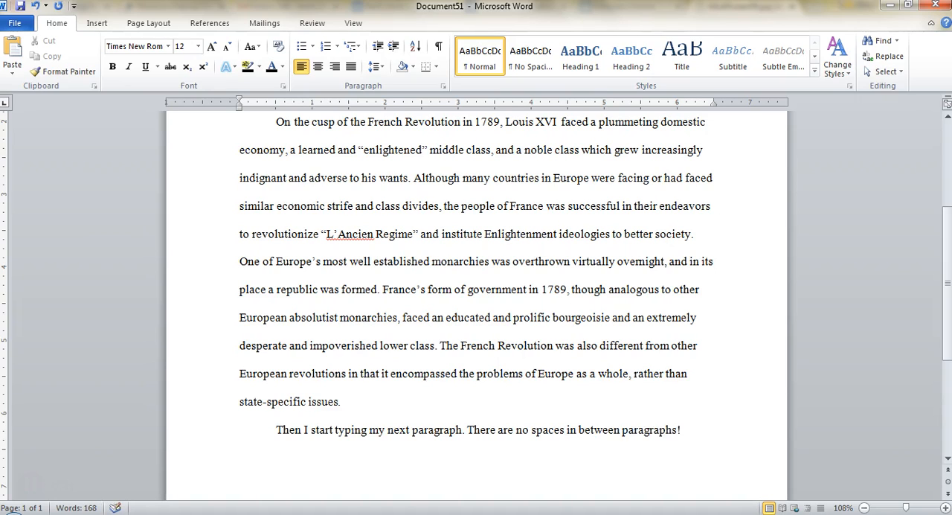
- Check the line spacing options for the new paragraph and look over the paper's layout from heading to last paragraph
click(374, 66)
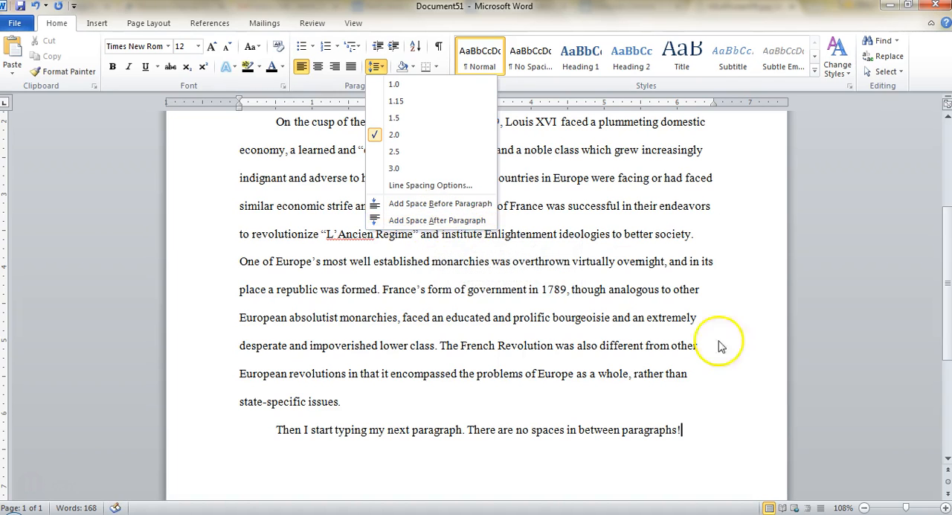
click(716, 450)
scroll(593, 384, down, 2)
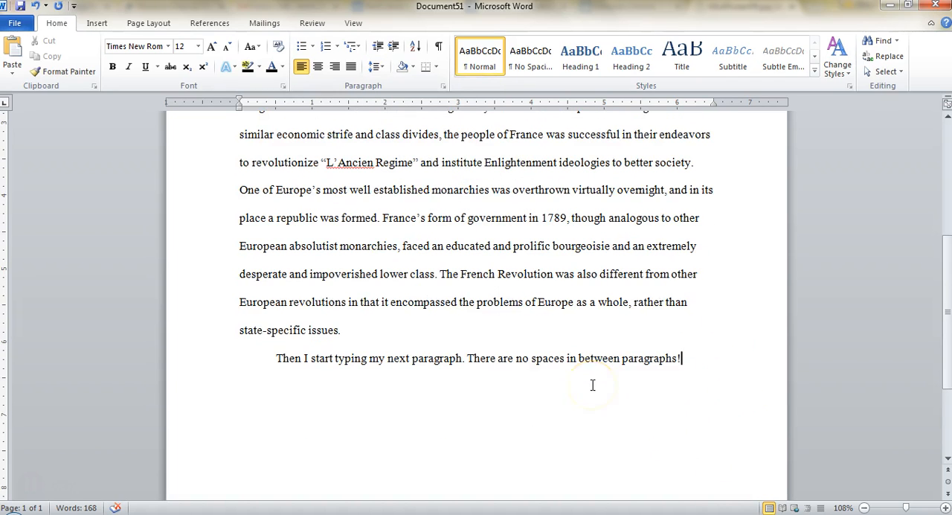
scroll(592, 385, up, 6)
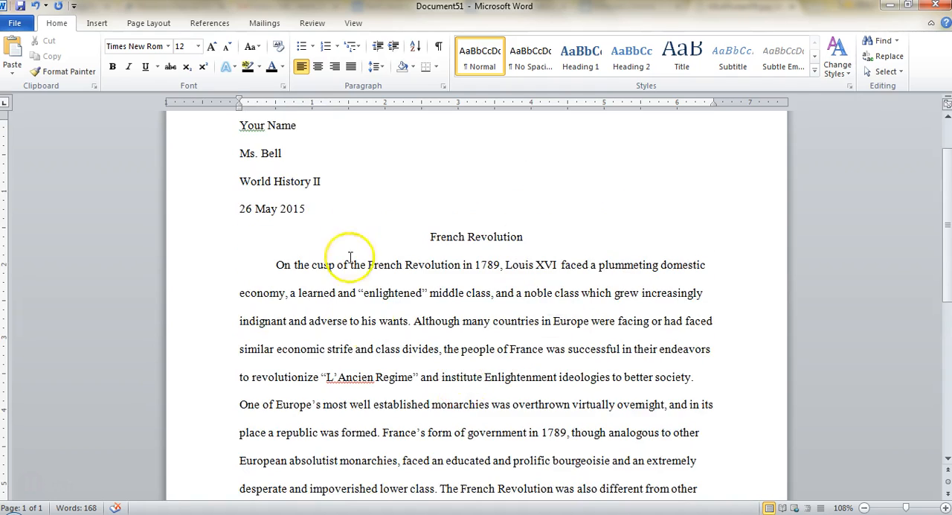
scroll(365, 320, up, 2)
scroll(491, 334, down, 6)
scroll(485, 365, down, 4)
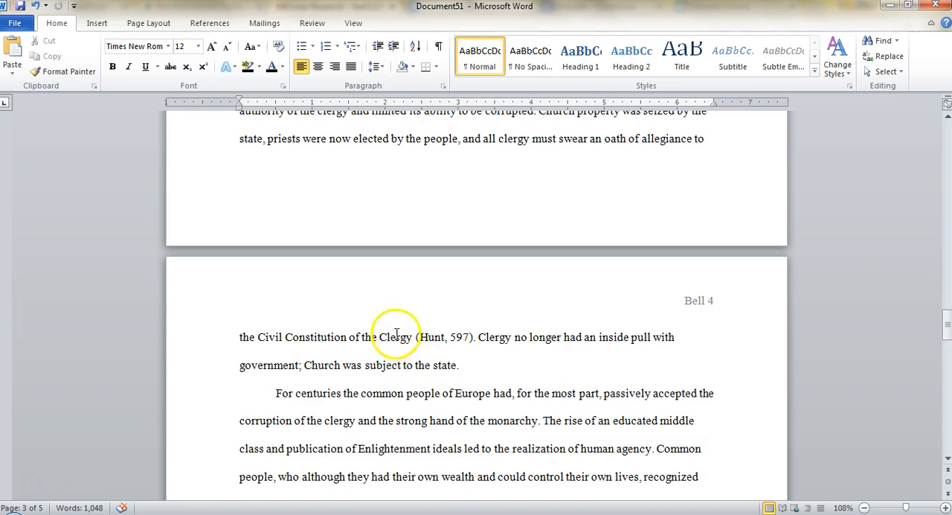
- Remove the comma between the author's name and 597 in the in-text citation at the start of page 4
click(447, 337)
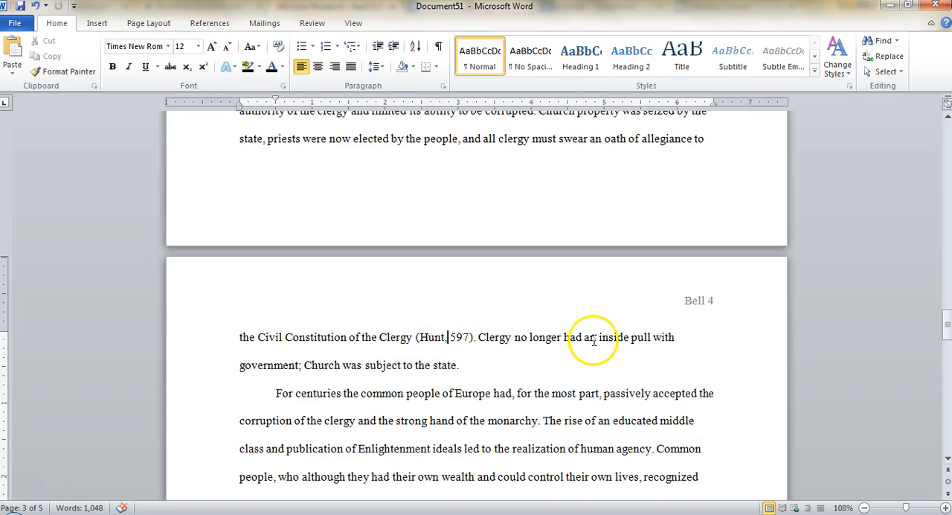
key(BackSpace)
key(BackSpace)
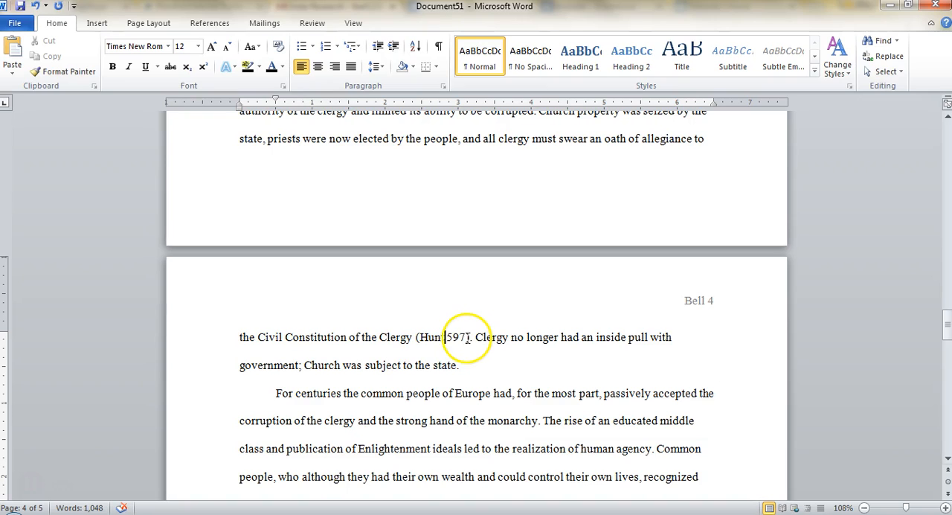
text(t)
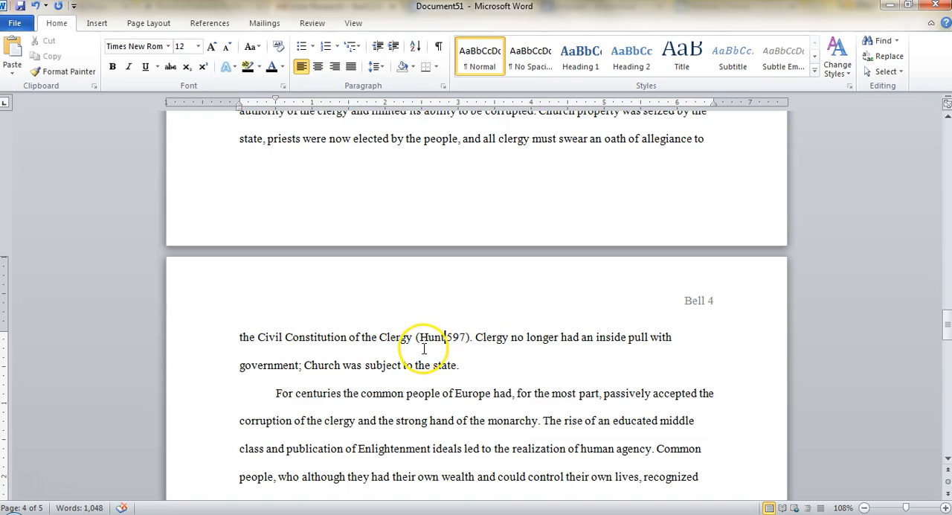
click(474, 337)
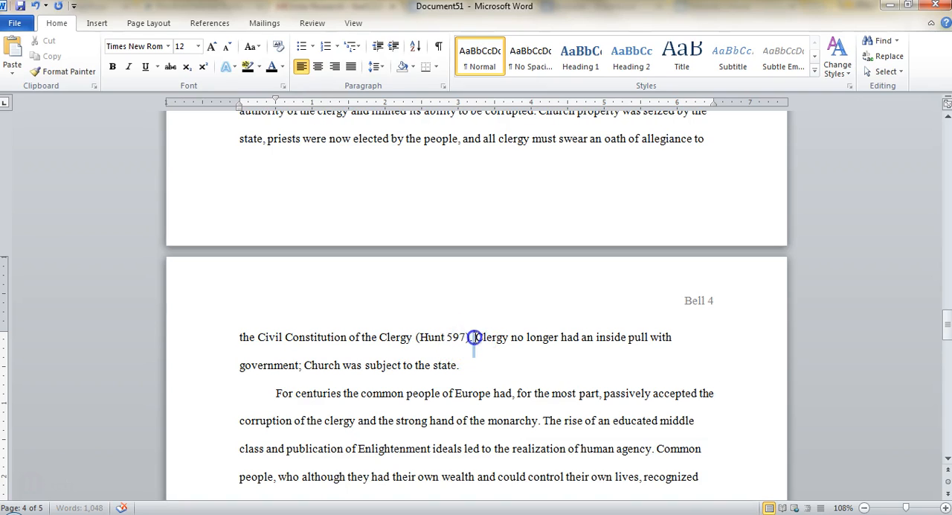
scroll(493, 372, down, 3)
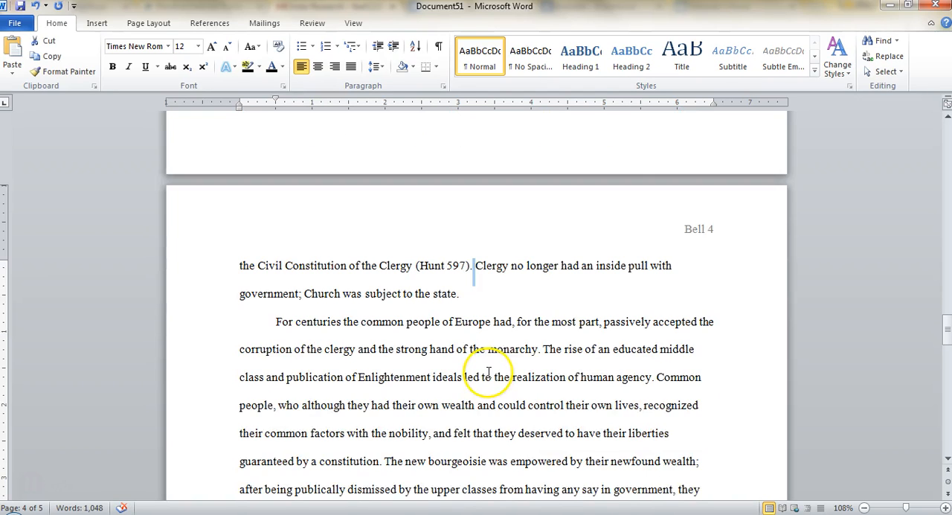
click(517, 285)
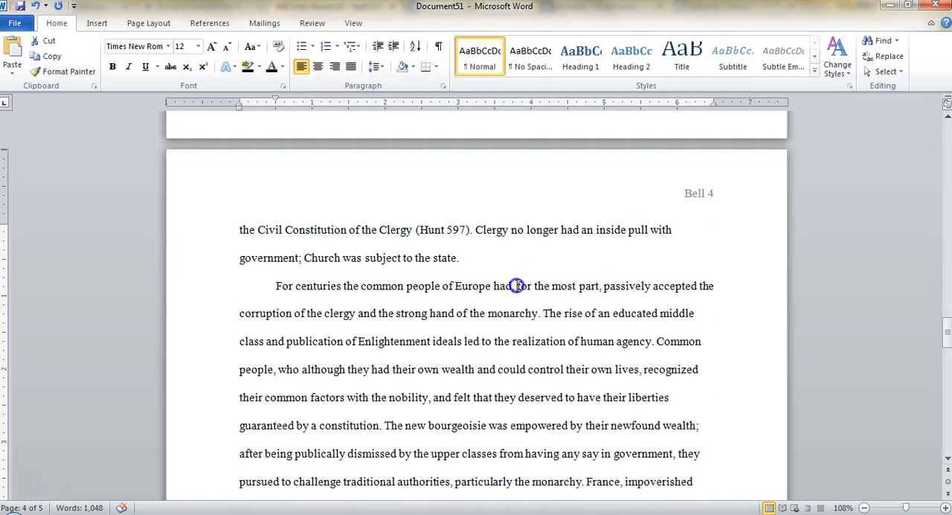
- Look over pages 3 and 4 of the paper, from the page-number headers to the end of the last paragraph
click(512, 288)
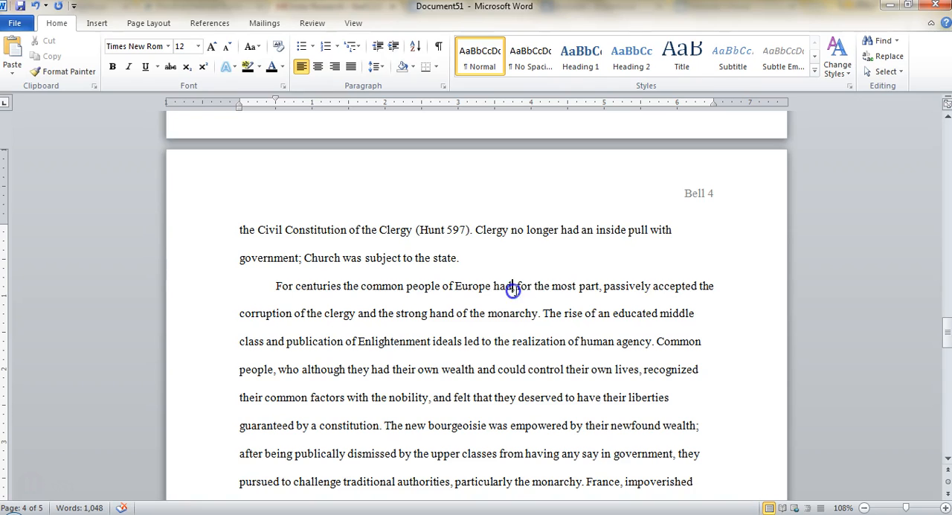
scroll(593, 347, down, 2)
scroll(421, 217, up, 4)
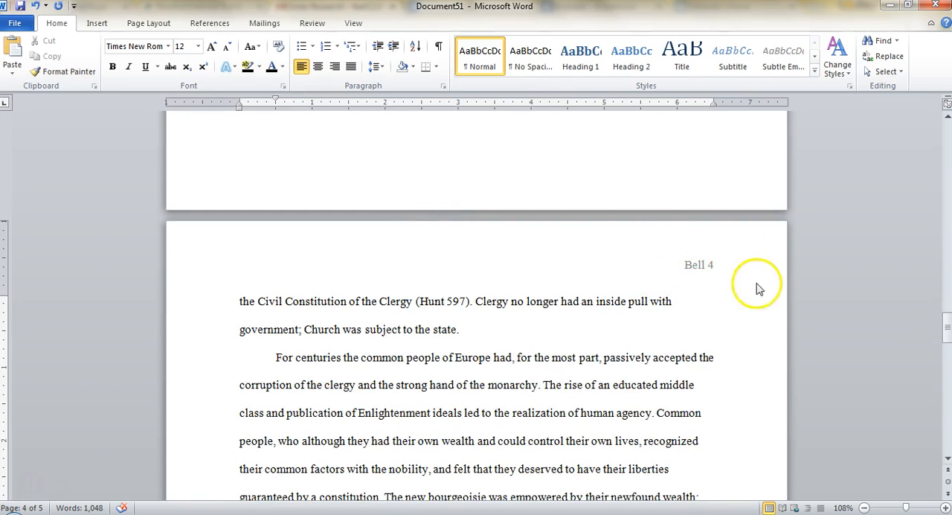
scroll(756, 285, up, 4)
scroll(714, 290, up, 15)
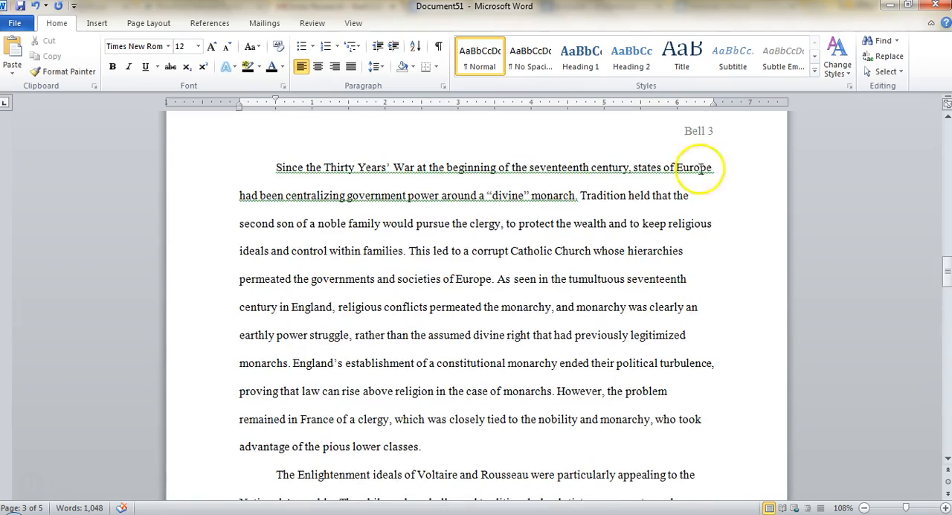
scroll(713, 275, down, 11)
scroll(713, 275, down, 20)
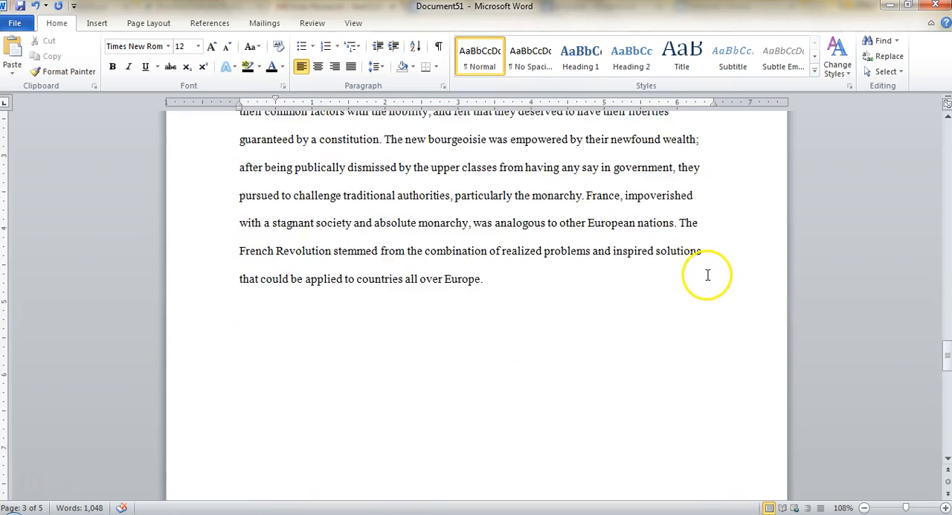
- Insert a Next Page section break on the empty line after the essay's last paragraph
scroll(622, 233, up, 2)
click(569, 221)
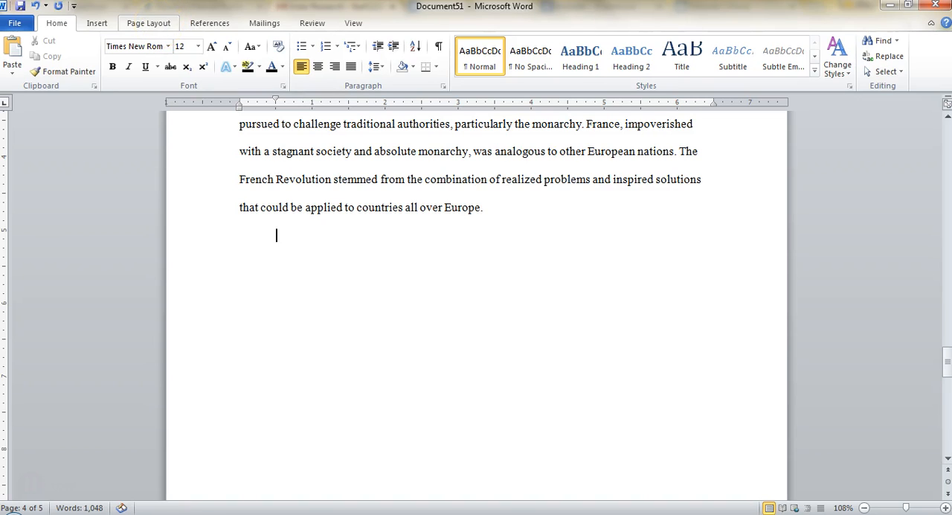
click(156, 24)
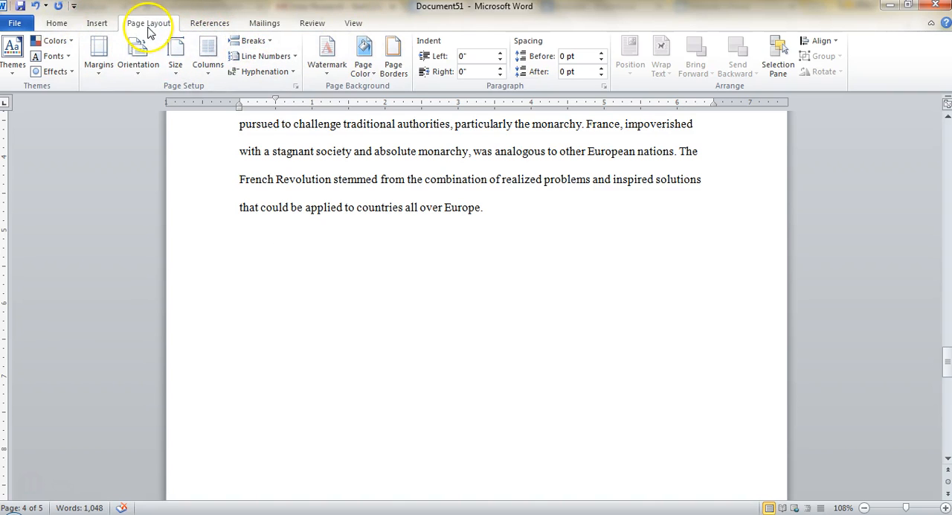
click(256, 42)
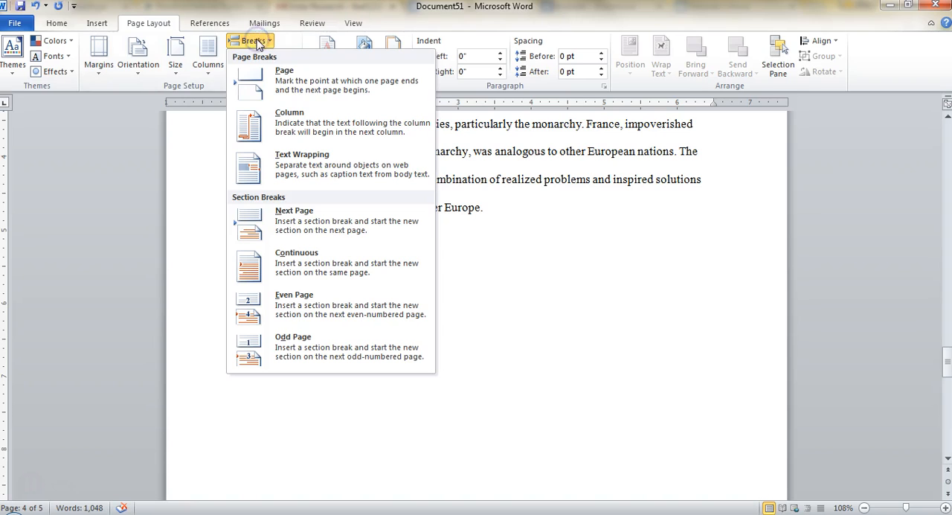
click(296, 226)
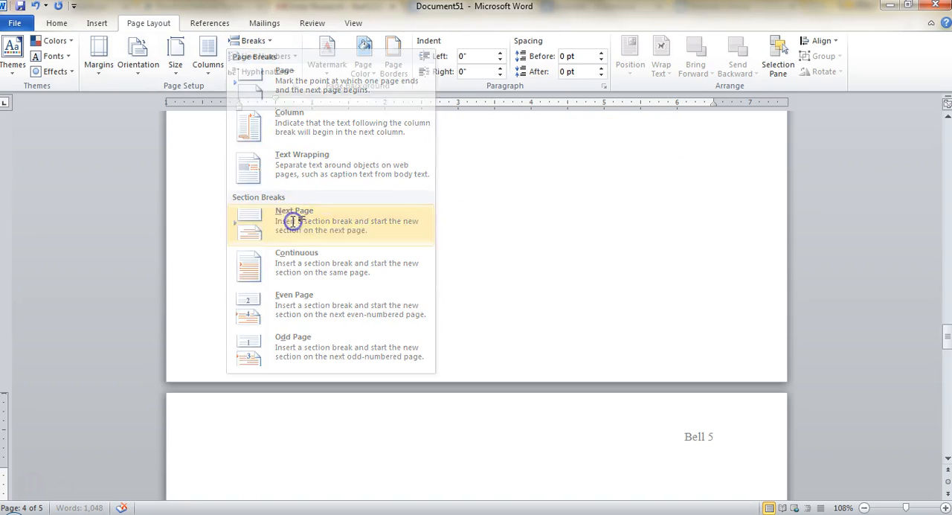
scroll(308, 404, down, 3)
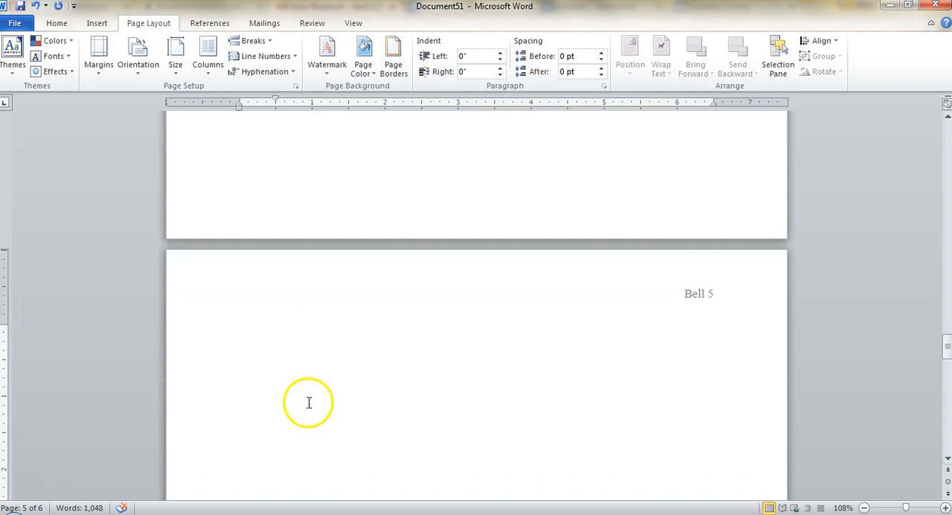
scroll(532, 257, down, 3)
scroll(531, 245, up, 3)
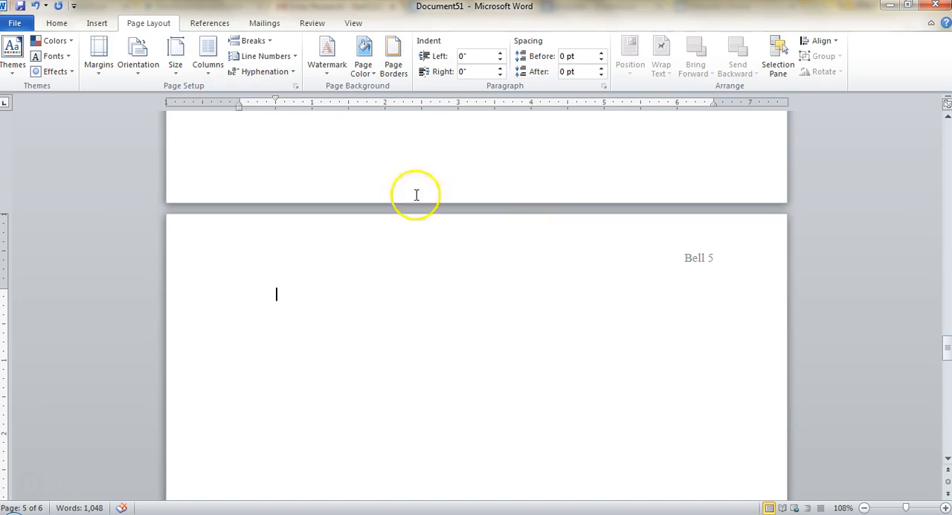
- Add the centered title "Works Cited" at the start of the new page, with an empty line below it
click(56, 23)
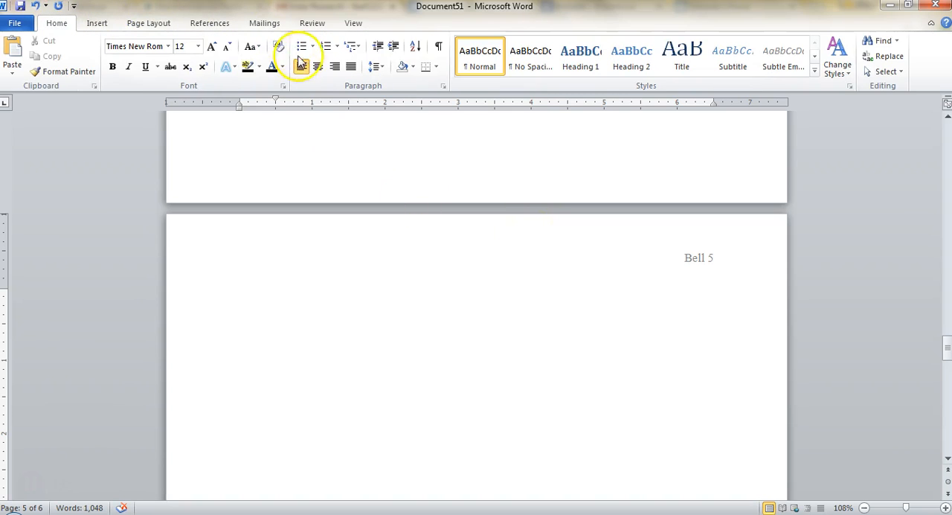
click(317, 66)
text(Works Cited)
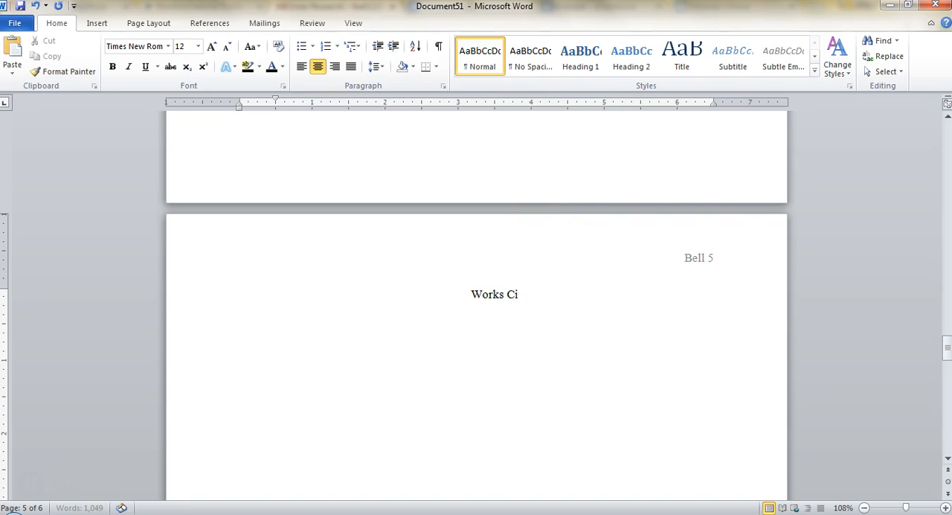
key(Return)
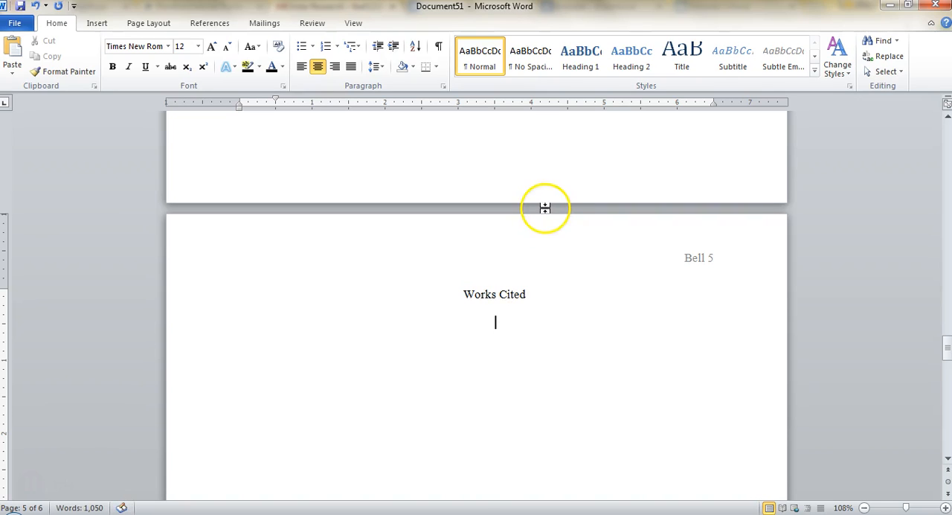
- Left-align the line below the Works Cited title and set its first-line and hanging indents to 0"
click(303, 67)
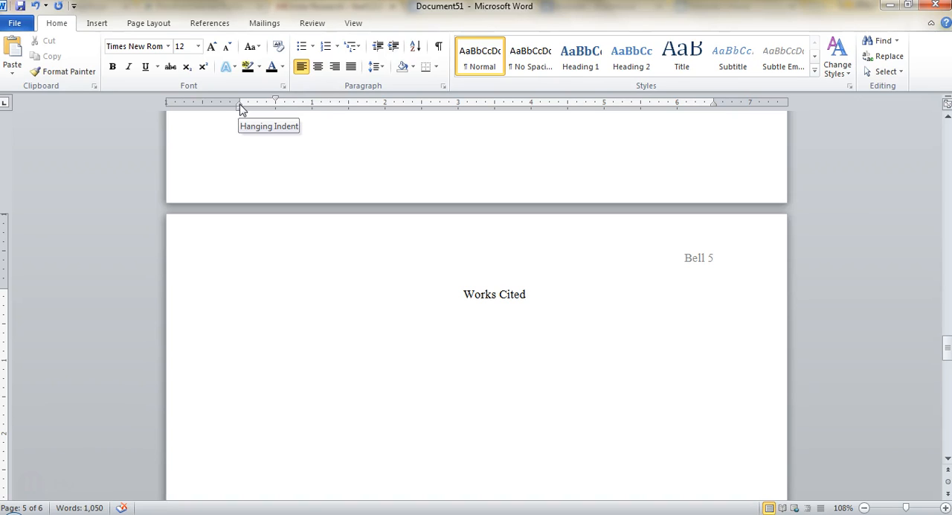
drag(276, 101, 241, 101)
click(277, 101)
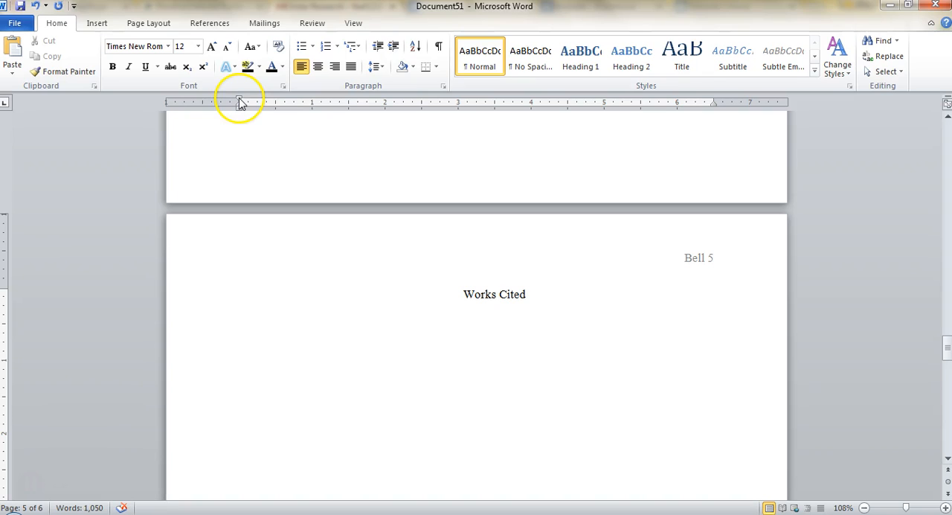
drag(241, 109, 273, 111)
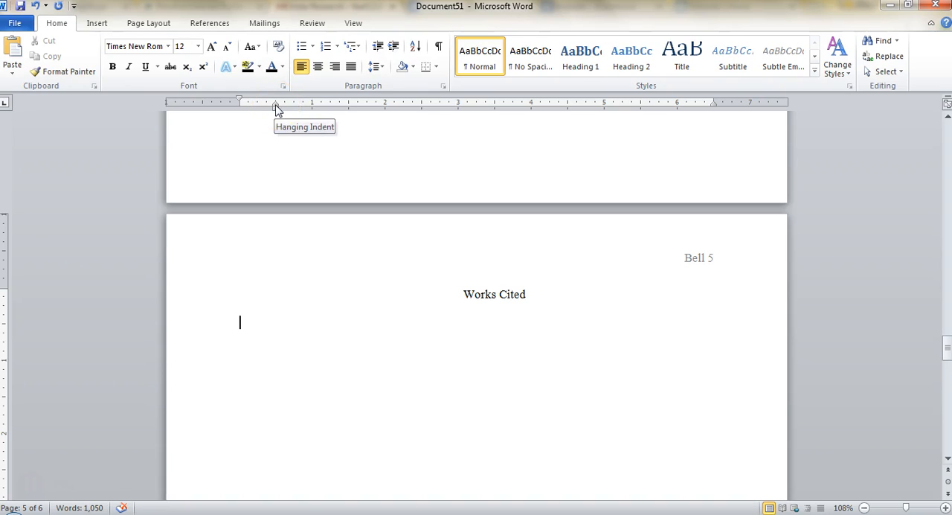
drag(275, 109, 239, 109)
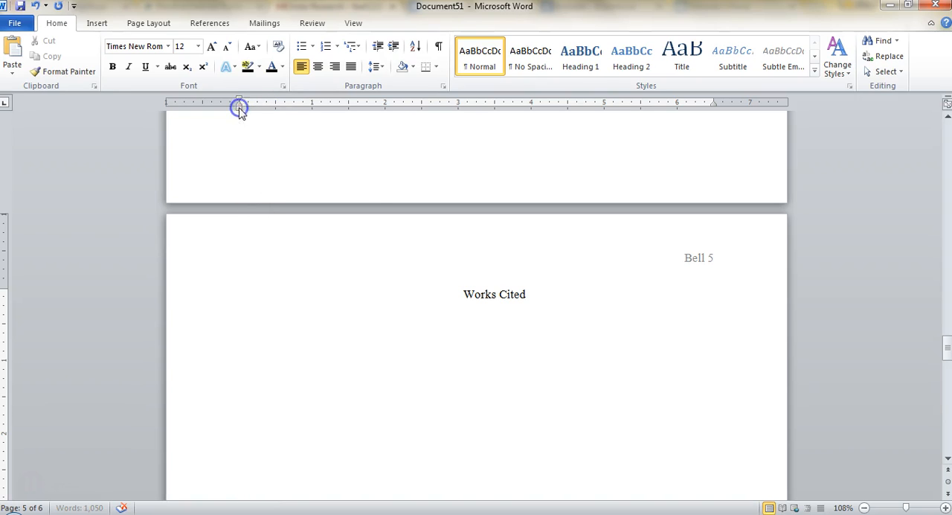
- Paste the copied citations below the Works Cited title and give them a 0.5" hanging indent
text(Begley, Wayne E. "The Myth of the Taj Mahal and a New Theory of Its Symbolic Meaning" The Art Bulletin 61.1 (1979): 7-37. Web. Faruqui, Munis D. "The Forgotten Prince: Mirza Hakim and the Formation of the Mughal Empire in India" Journal of the Economic and Social History of the Orient 48.4 (2005): 487-523. Web. "Mughal Empire (1500s, 1600s)." The BBC. The BBC. n.d.. Web. 11 October 2012.)
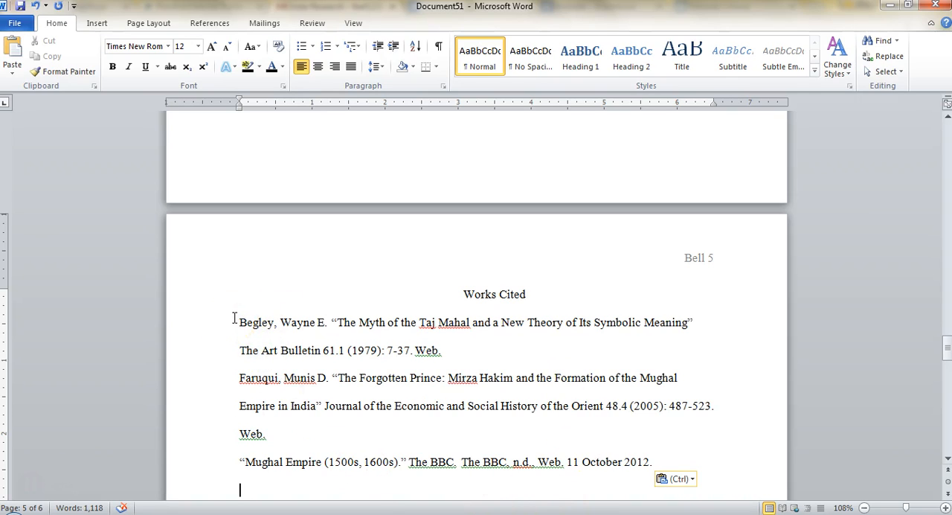
drag(232, 319, 523, 464)
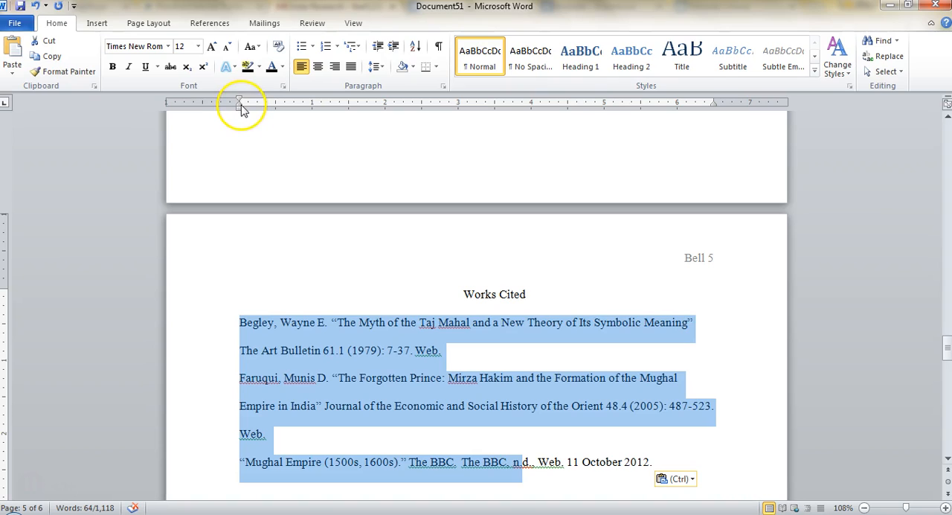
drag(240, 105, 273, 108)
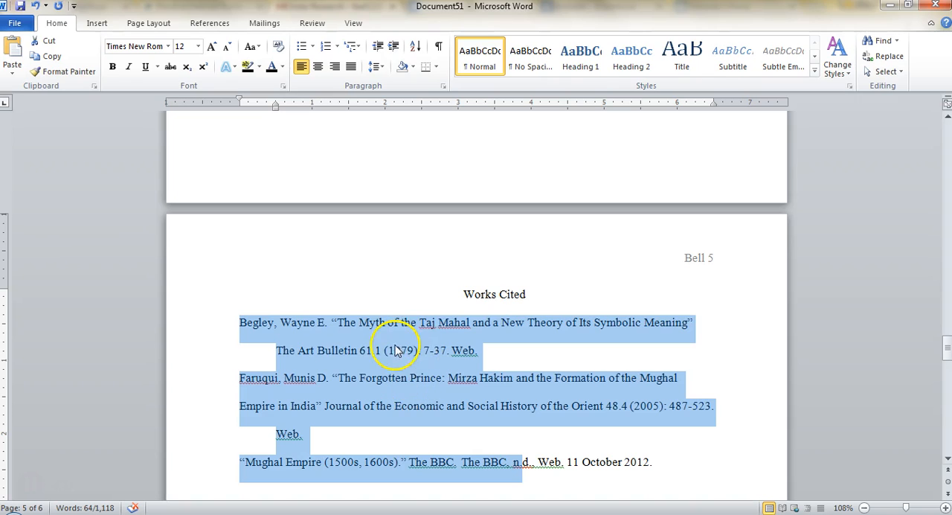
click(250, 360)
scroll(362, 357, down, 3)
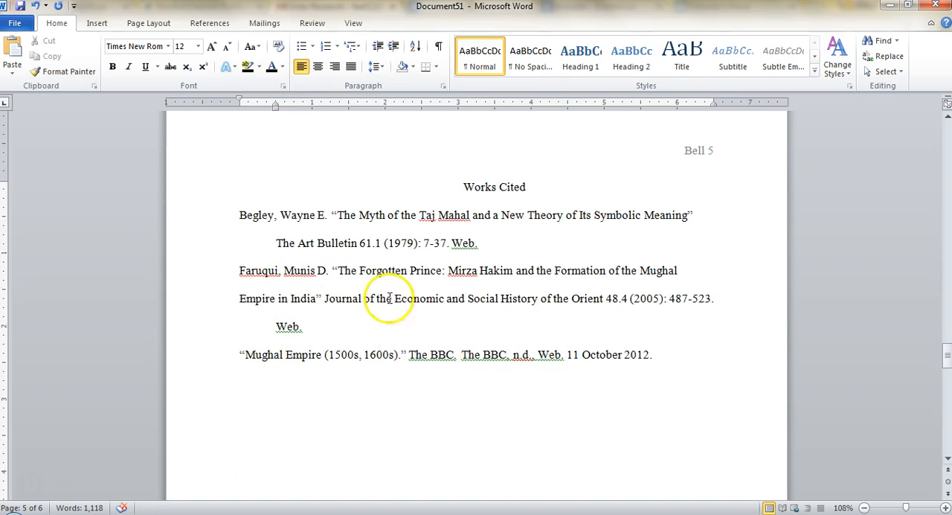
- Add a new entry after the last citation reading "Lastname, Firstname. “Title.” CNN.", with CNN in italics
click(695, 353)
key(Return)
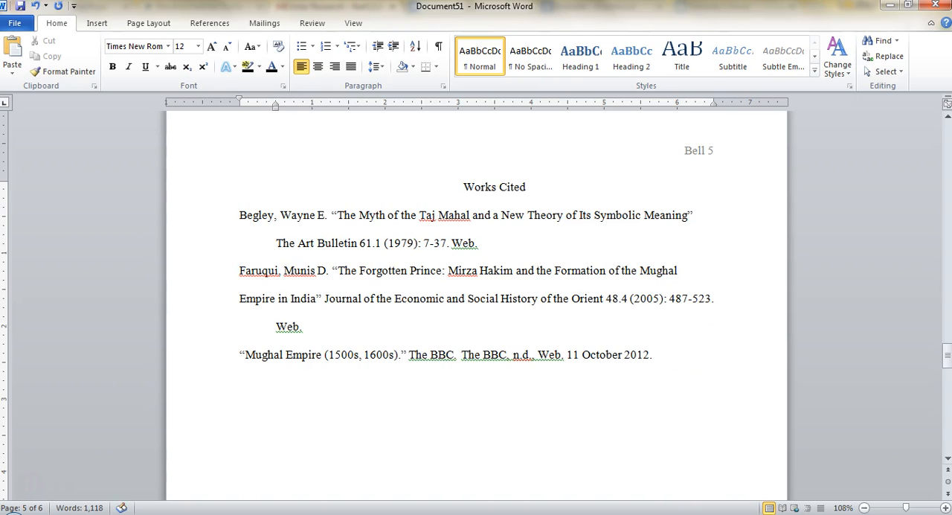
text(Lastname, Firstname. “Title,)
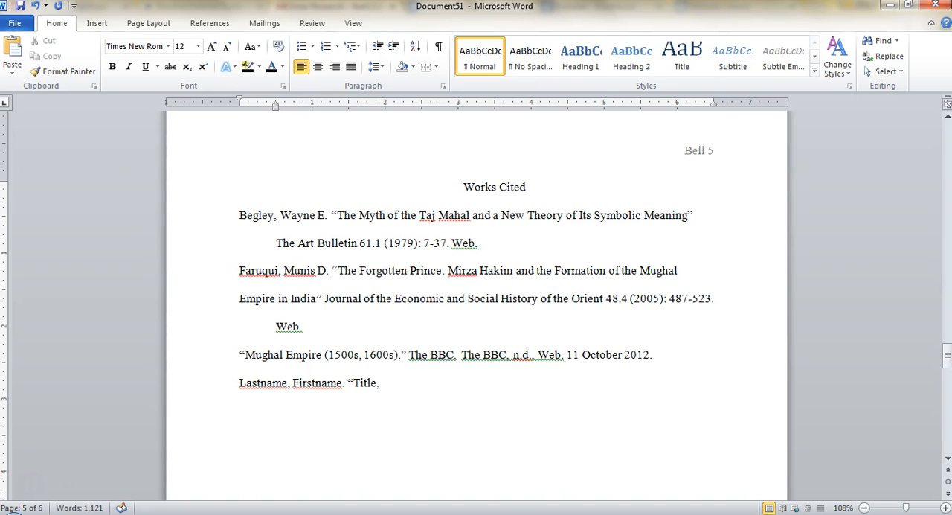
key(ctrl+i)
text(CNN)
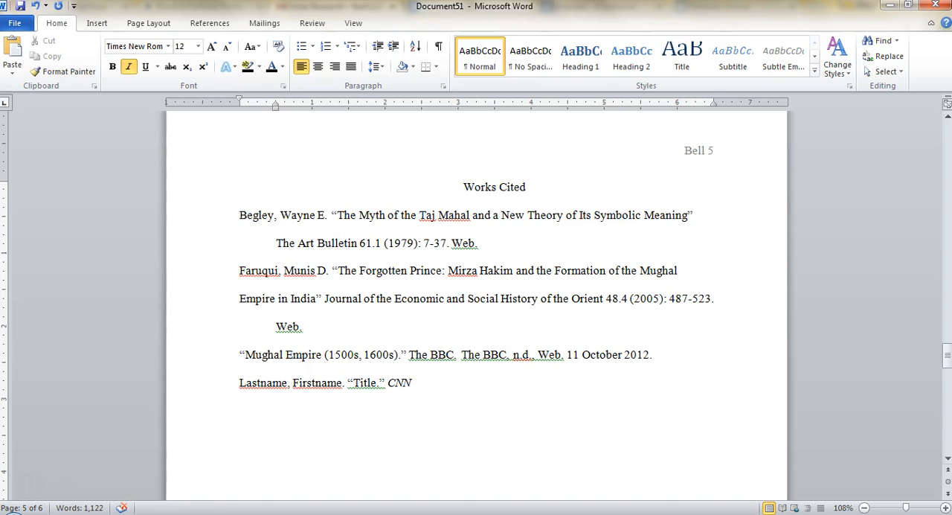
key(ctrl+i)
text(. sdkjfsldjfsldkjslfdkjfldskdjlkjlskjdflkjlsdkfjlkjlsdkjflskdj)
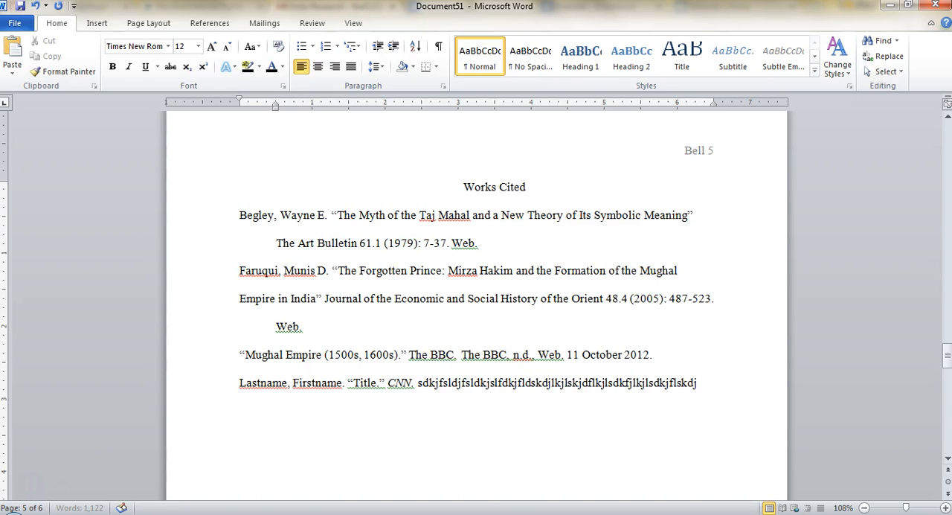
text(fls sdfkjlsdkjflkj)
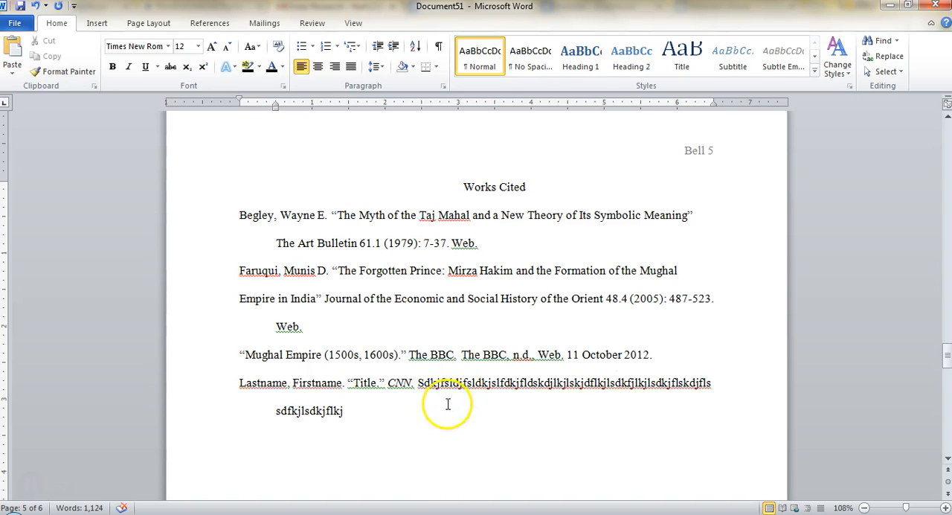
- Test the hanging indent with placeholder letters after "CNN." that wrap onto a second line, and delete them
drag(446, 402, 423, 383)
key(Delete)
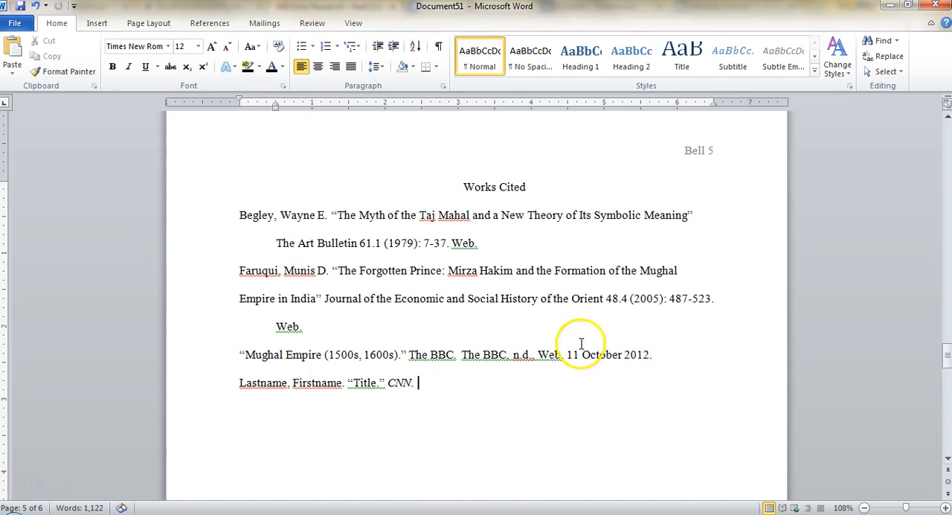
scroll(472, 391, down, 3)
scroll(472, 392, up, 5)
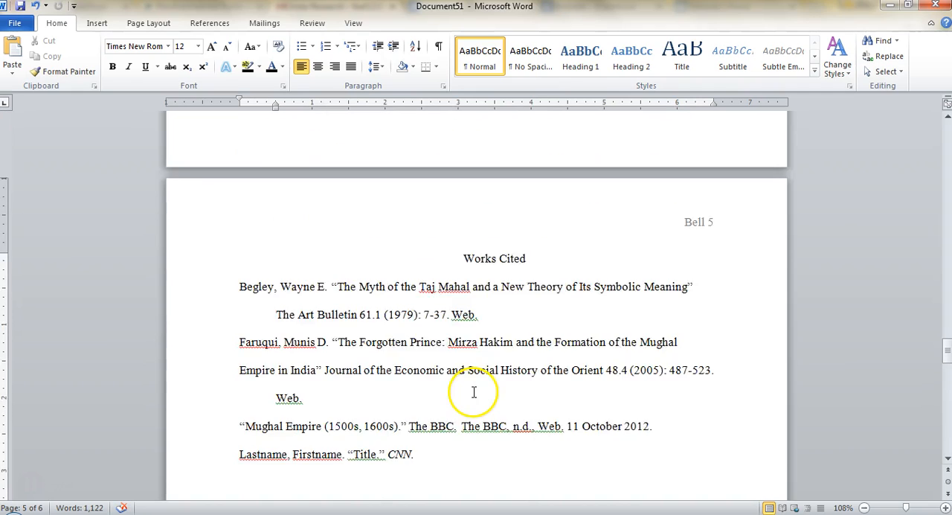
scroll(472, 392, down, 1)
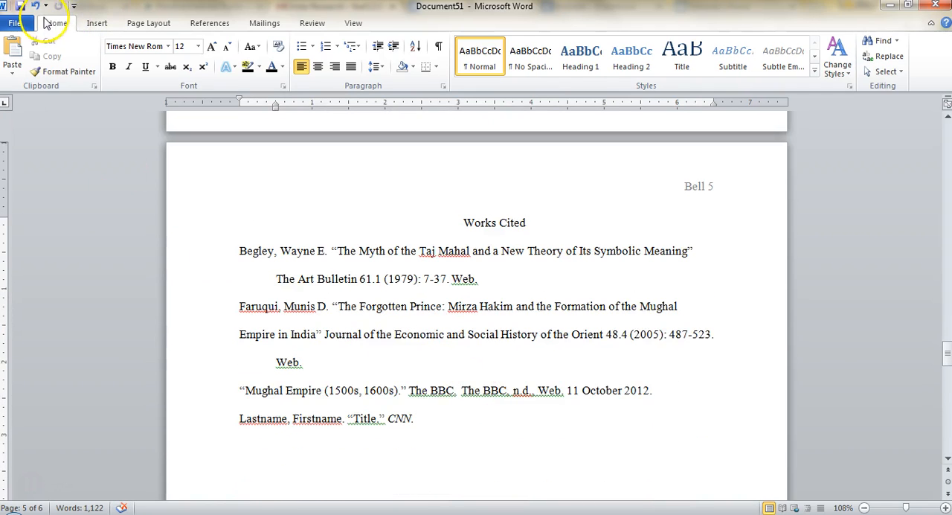